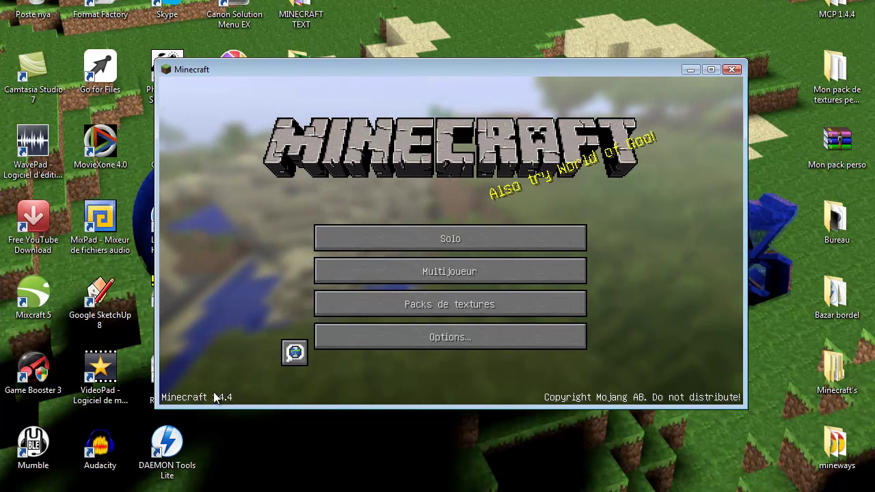
- Close Minecraft and its launcher, and check the browser's downloads list for the OptiFine archive
{"action": "left_click", "coordinate": [733, 70]}
{"action": "double_click", "coordinate": [242, 222]}
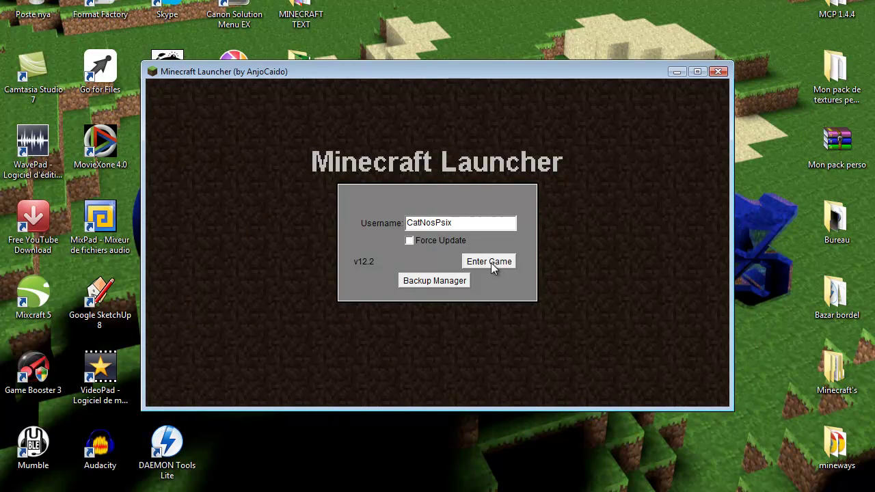
{"action": "left_click", "coordinate": [718, 71]}
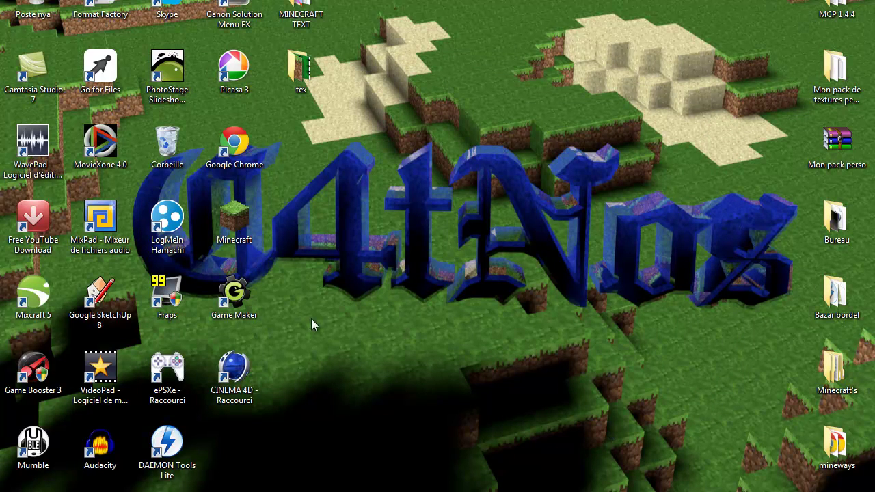
{"action": "left_click", "coordinate": [208, 491]}
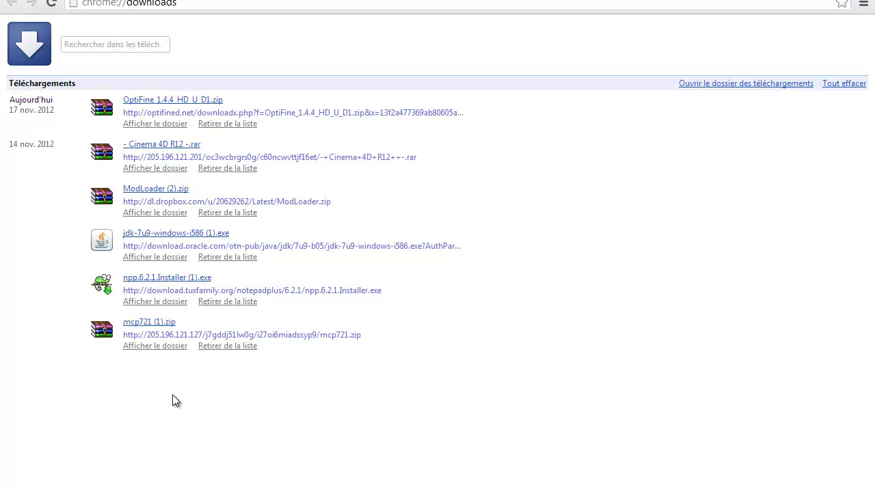
{"action": "key", "text": "super+d"}
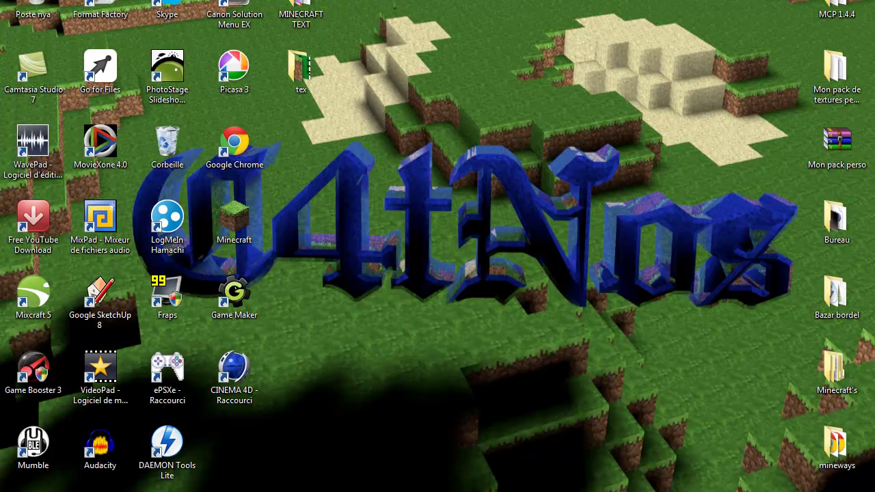
- Open the bin folder inside .minecraft, reaching it through the %appdata% location
{"action": "key", "text": "super"}
{"action": "left_click", "coordinate": [37, 488]}
{"action": "type", "text": "%appda"}
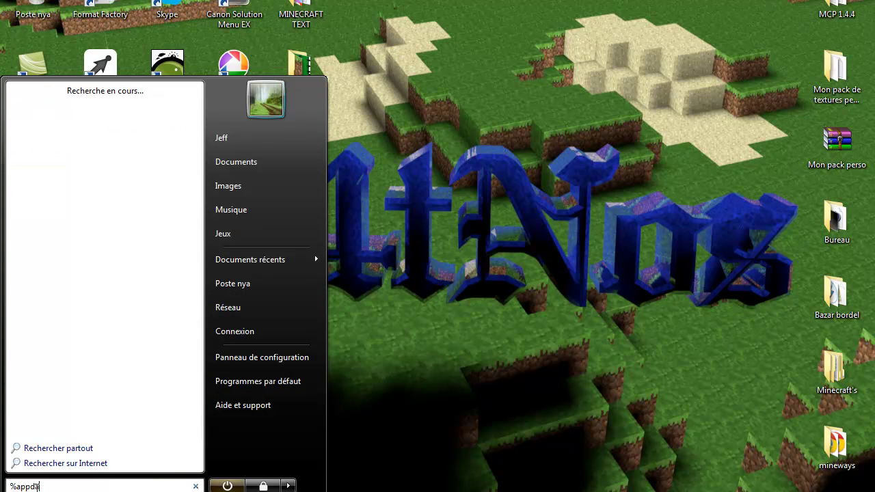
{"action": "key", "text": "BackSpace"}
{"action": "key", "text": "BackSpace"}
{"action": "key", "text": "BackSpace"}
{"action": "type", "text": "ata%"}
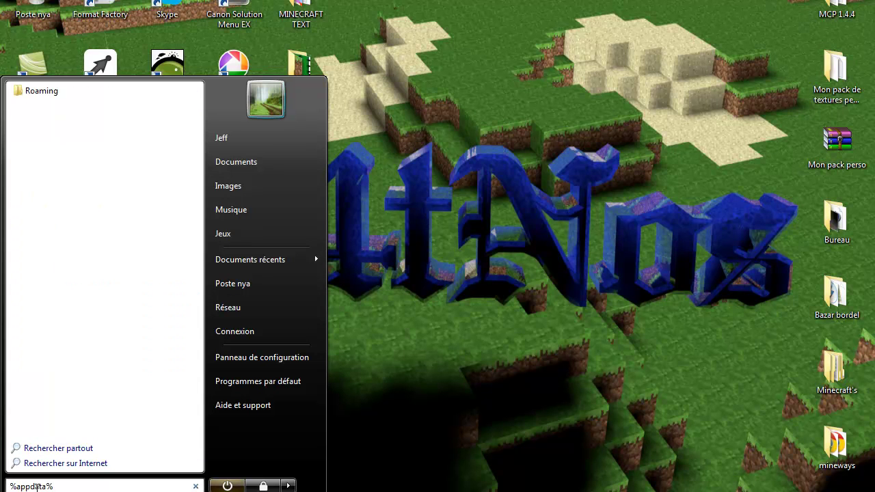
{"action": "key", "text": "Return"}
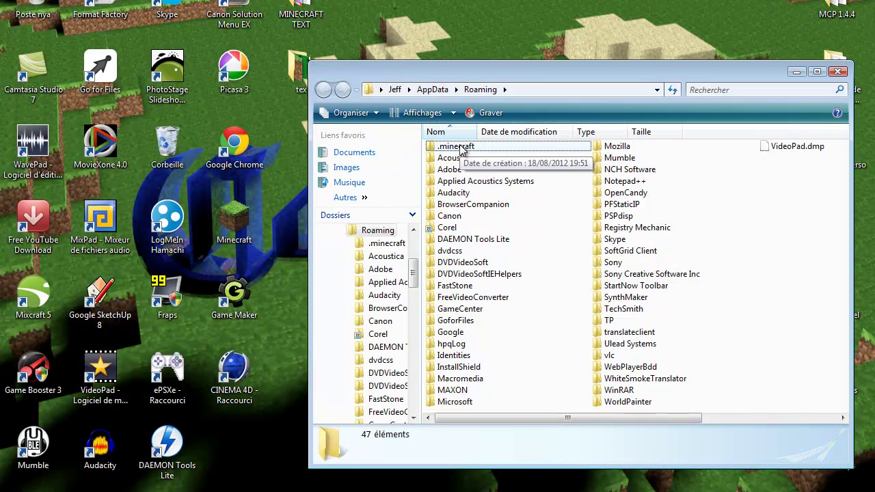
{"action": "double_click", "coordinate": [461, 148]}
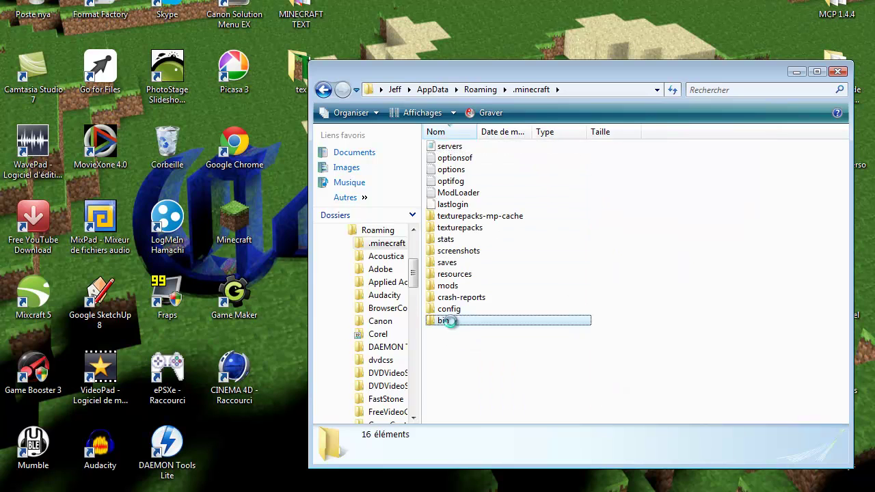
{"action": "double_click", "coordinate": [453, 322]}
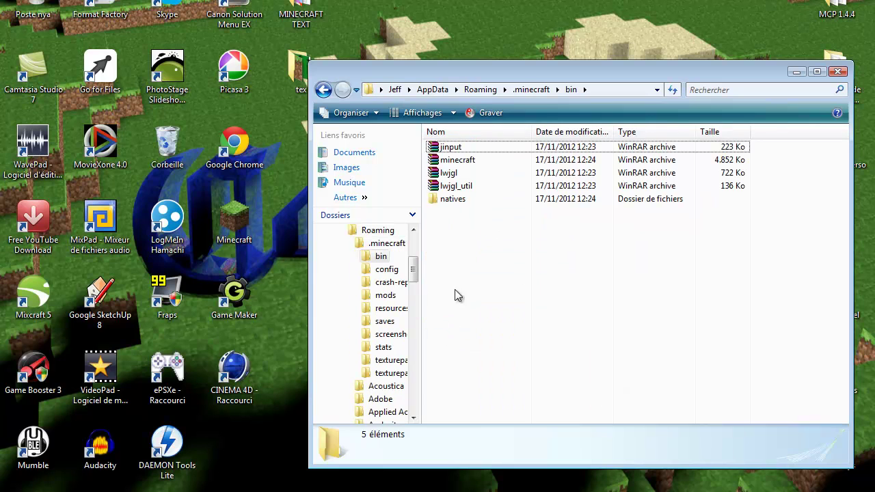
- Open minecraft.jar with WinRAR archiver, dismiss the license reminder and close the bin folder window
{"action": "right_click", "coordinate": [450, 164]}
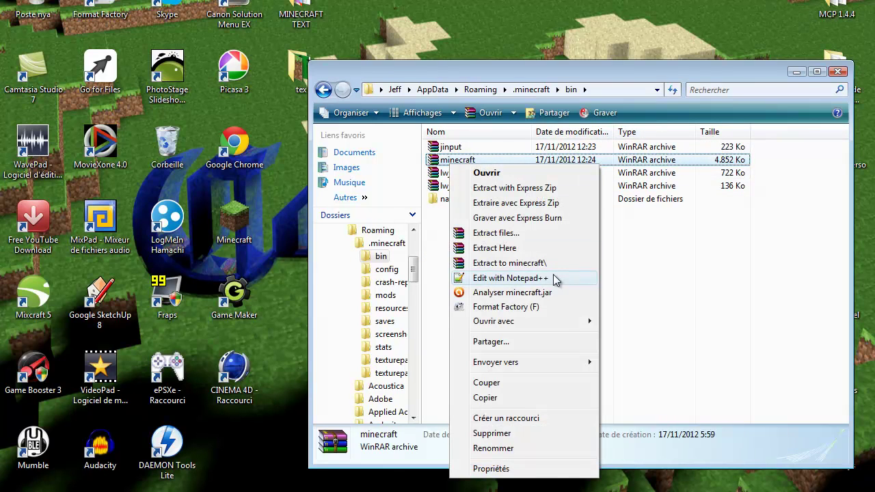
{"action": "mouse_move", "coordinate": [565, 322]}
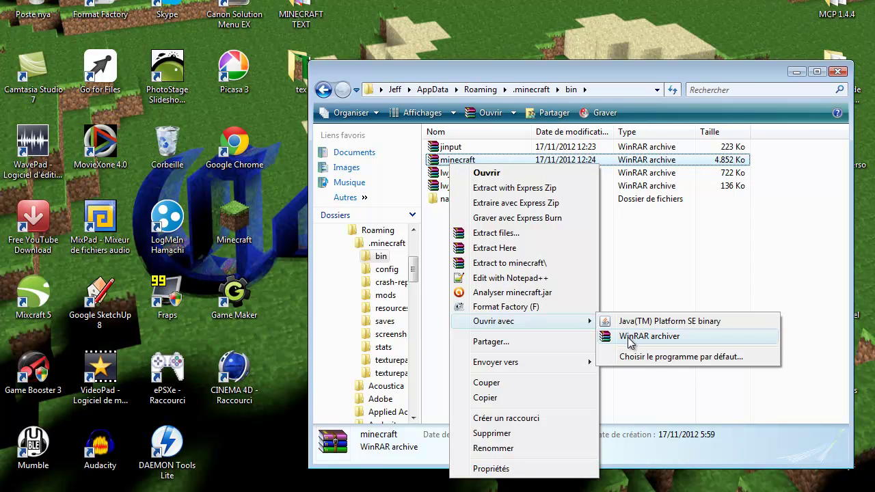
{"action": "left_click", "coordinate": [629, 339]}
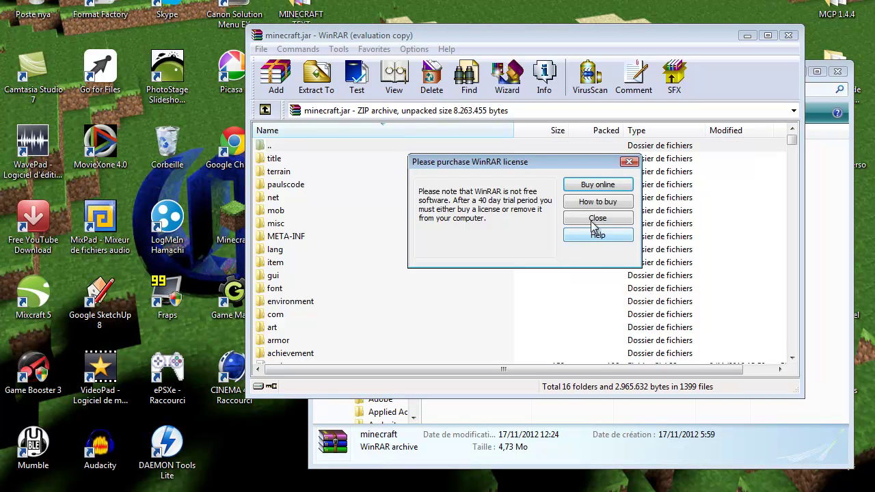
{"action": "left_click", "coordinate": [602, 217]}
{"action": "left_click", "coordinate": [839, 72]}
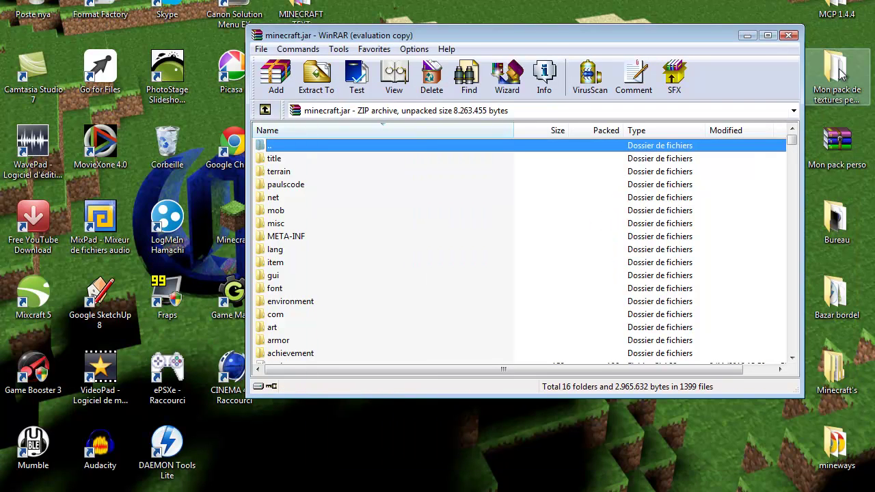
- Delete the META-INF folder from minecraft.jar and confirm the deletion
{"action": "right_click", "coordinate": [273, 239]}
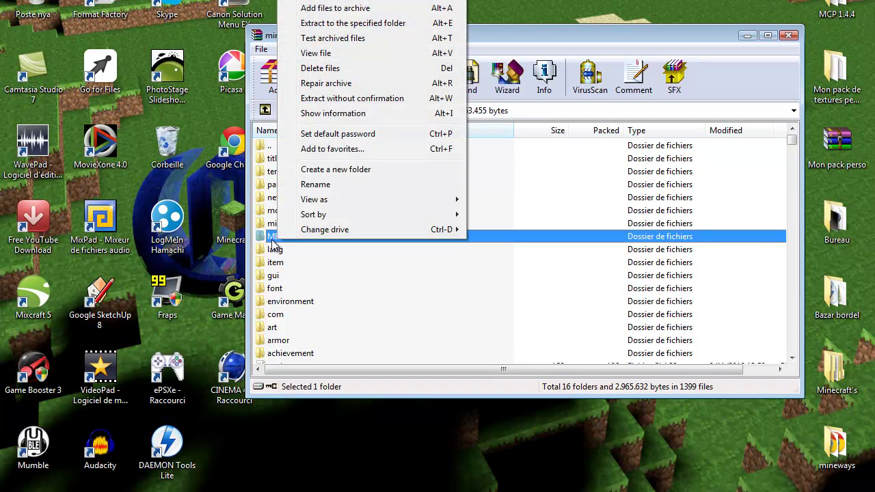
{"action": "left_click", "coordinate": [324, 68]}
{"action": "left_click", "coordinate": [451, 290]}
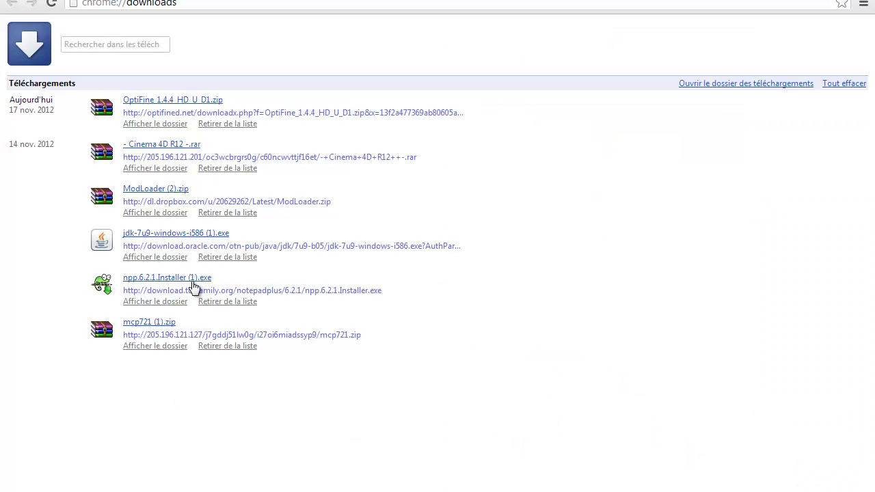
- Open the downloaded OptiFine_1.4.4_HD_U_D1.zip and arrange its window beside the minecraft.jar archive
{"action": "left_click", "coordinate": [166, 100]}
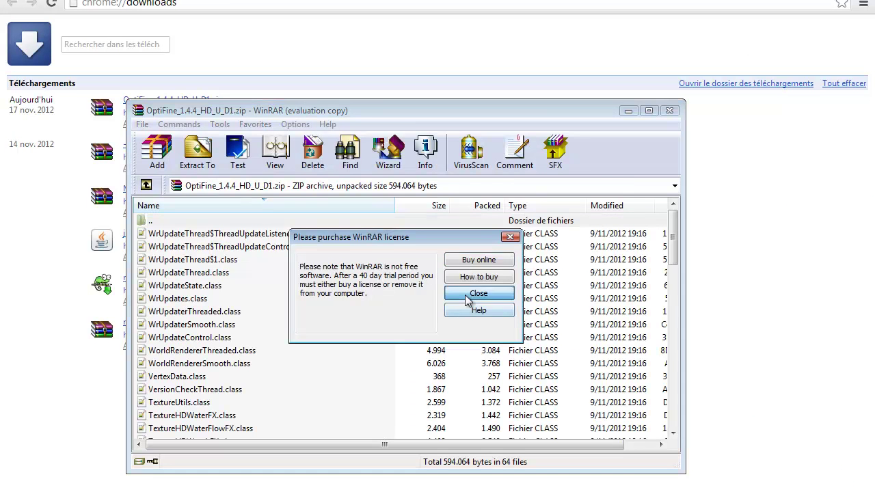
{"action": "left_click", "coordinate": [531, 294]}
{"action": "left_click_drag", "start_coordinate": [676, 256], "coordinate": [673, 431]}
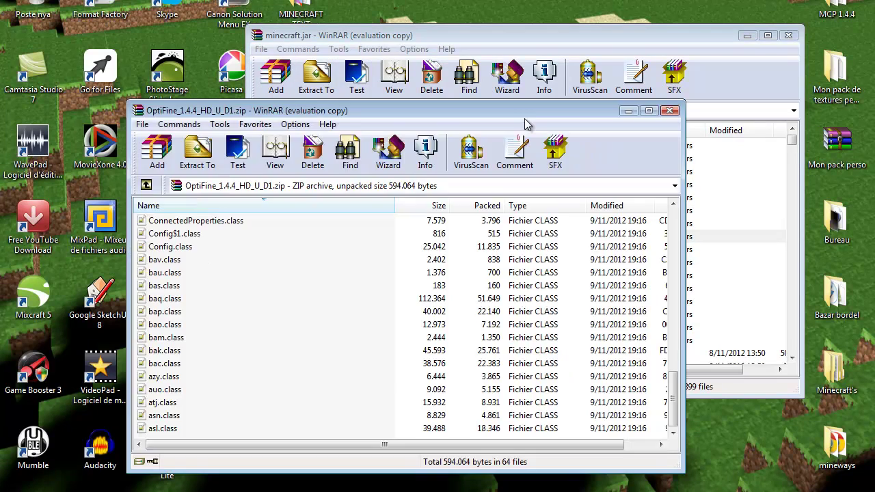
{"action": "left_click_drag", "start_coordinate": [567, 31], "coordinate": [677, 0]}
{"action": "left_click_drag", "start_coordinate": [342, 112], "coordinate": [193, 76]}
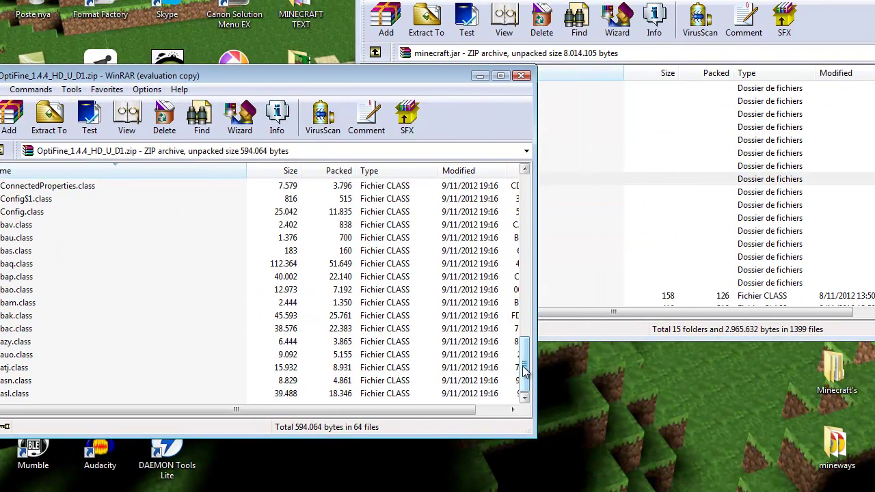
- Copy all class files from the OptiFine archive into the root of minecraft.jar and close both archives
{"action": "left_click", "coordinate": [490, 396]}
{"action": "left_click_drag", "start_coordinate": [490, 403], "coordinate": [358, 201]}
{"action": "left_click_drag", "start_coordinate": [357, 237], "coordinate": [689, 298]}
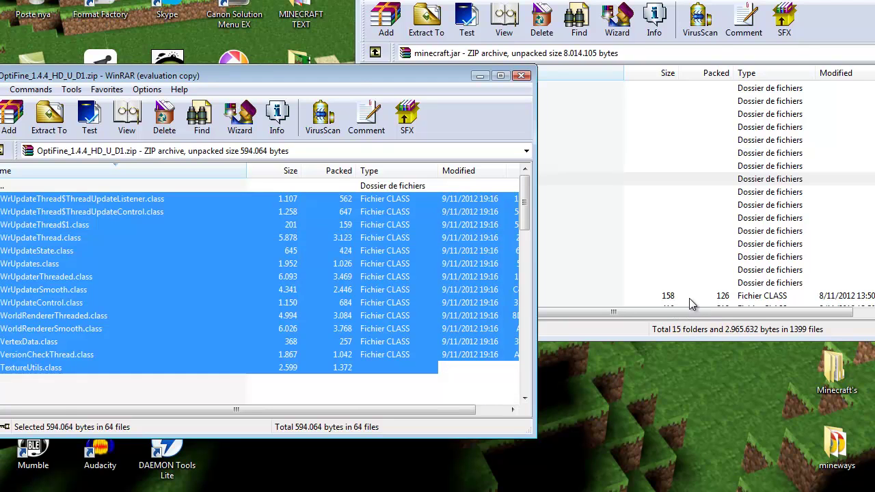
{"action": "left_click", "coordinate": [643, 272]}
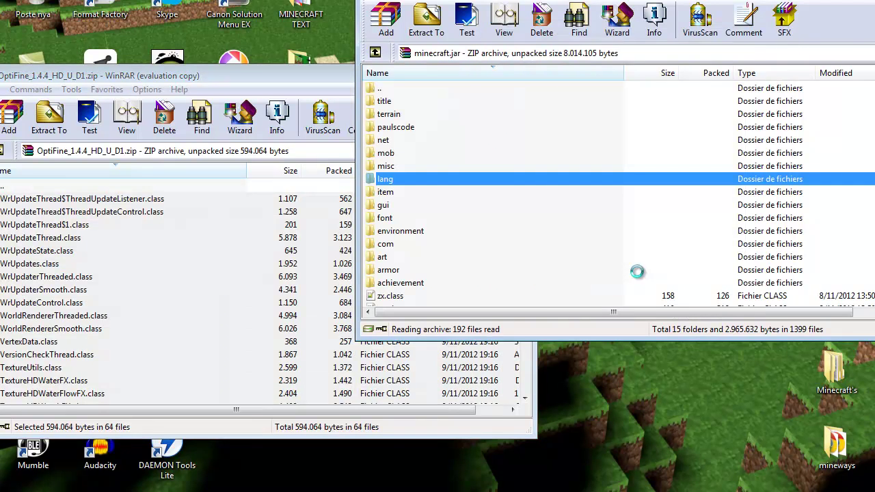
{"action": "left_click", "coordinate": [514, 411]}
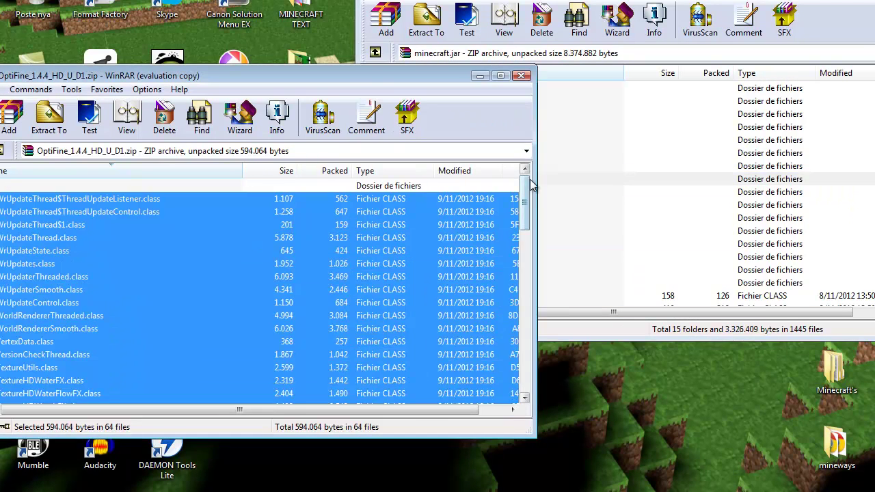
{"action": "left_click", "coordinate": [525, 76]}
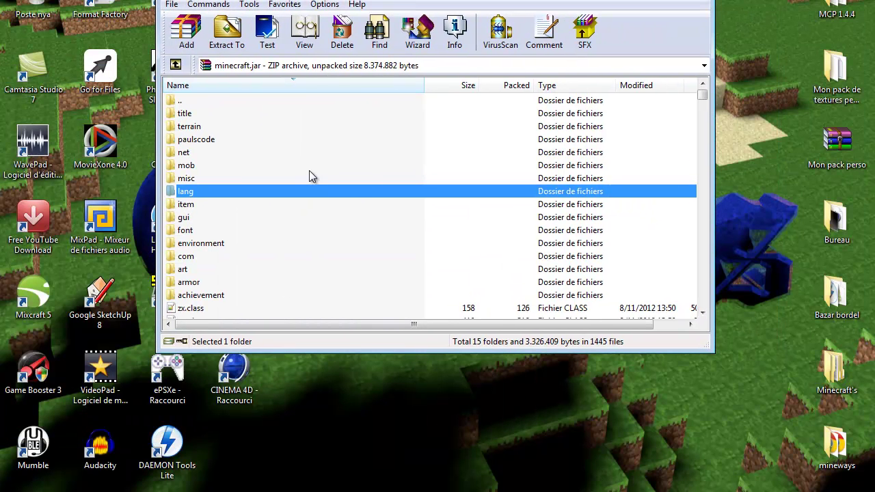
{"action": "key", "text": "alt+F4"}
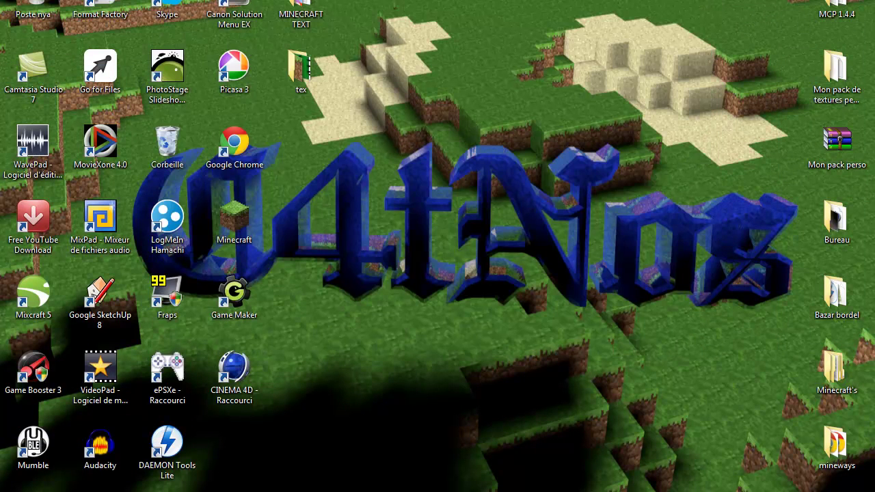
- Launch Minecraft with the filled-in username and walk around in the single-player world World One
{"action": "double_click", "coordinate": [249, 232]}
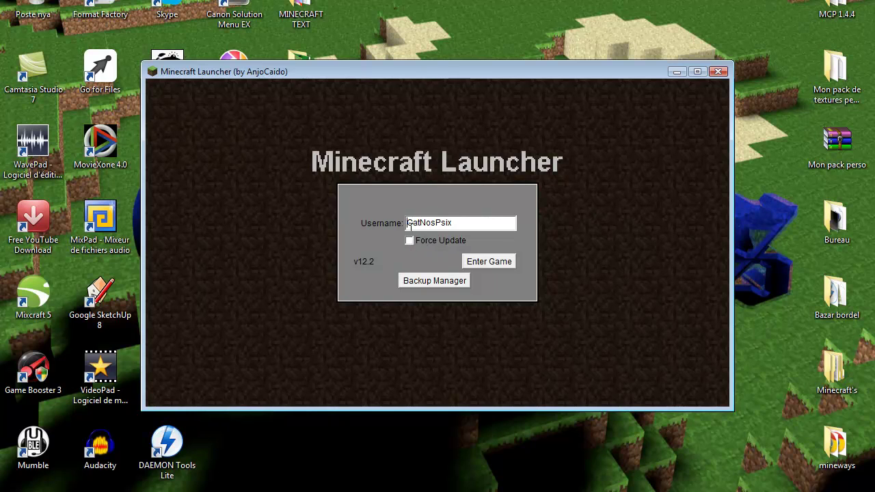
{"action": "left_click", "coordinate": [486, 262]}
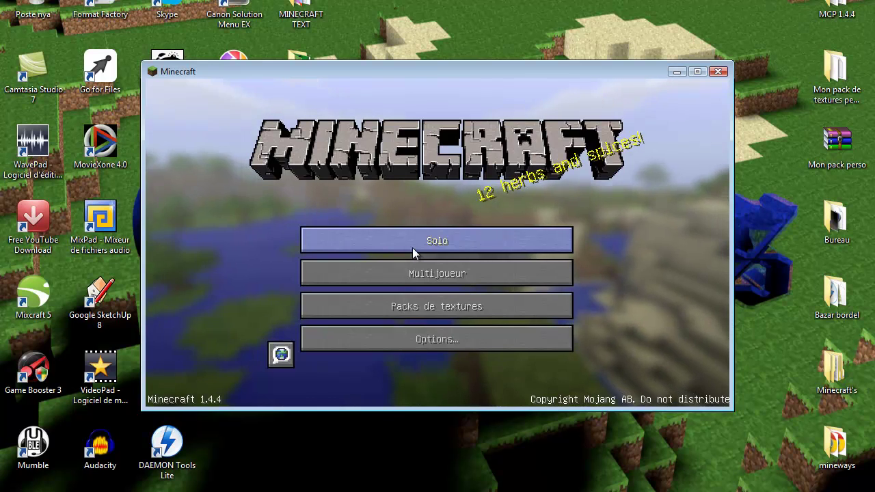
{"action": "left_click", "coordinate": [413, 249]}
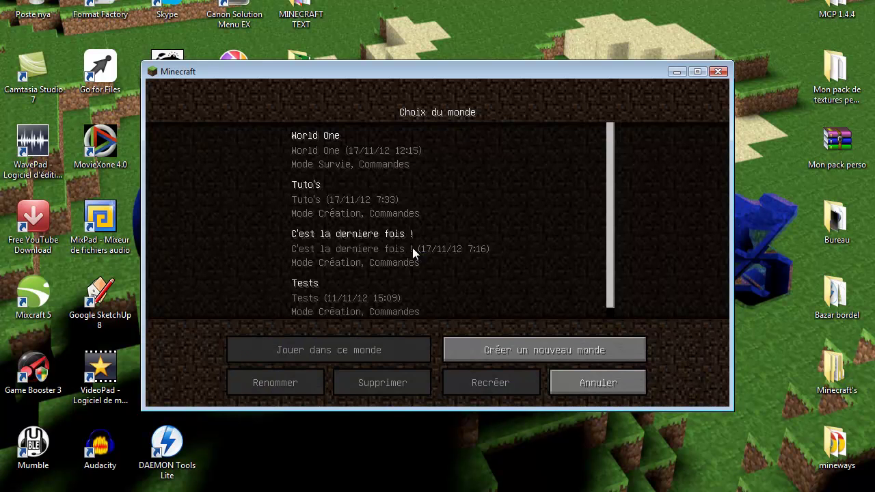
{"action": "left_click", "coordinate": [358, 145]}
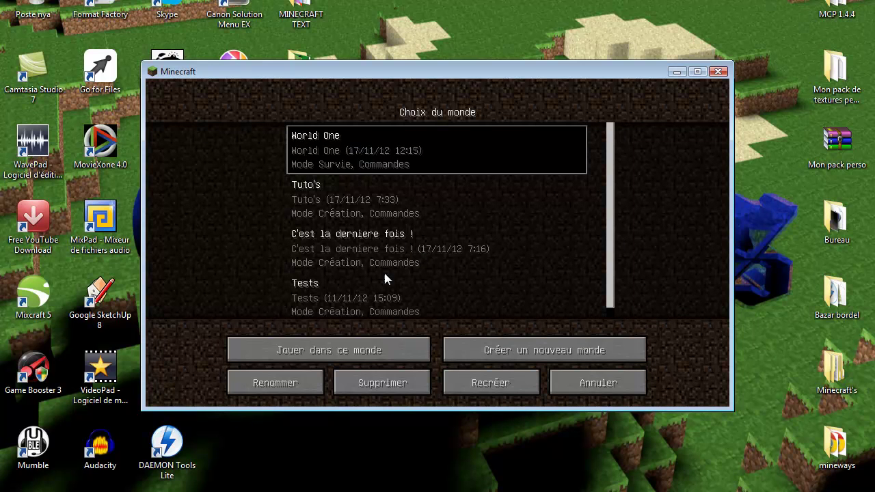
{"action": "left_click", "coordinate": [394, 352]}
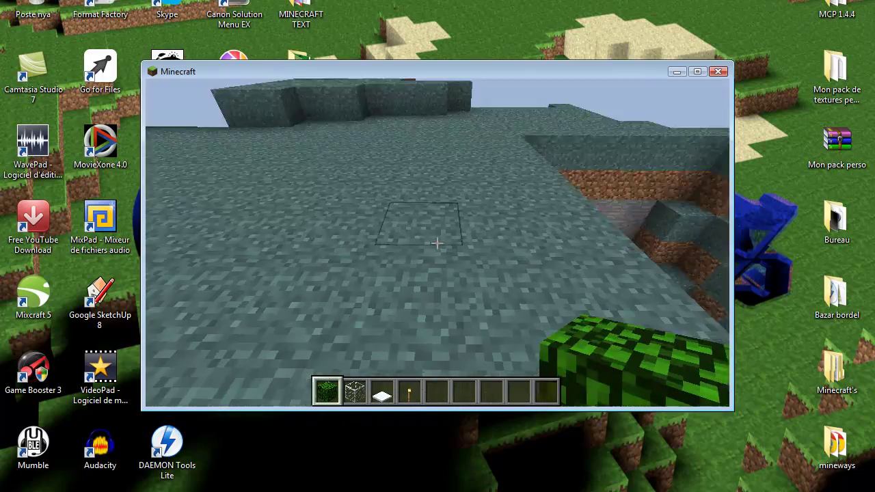
{"action": "key", "text": "w"}
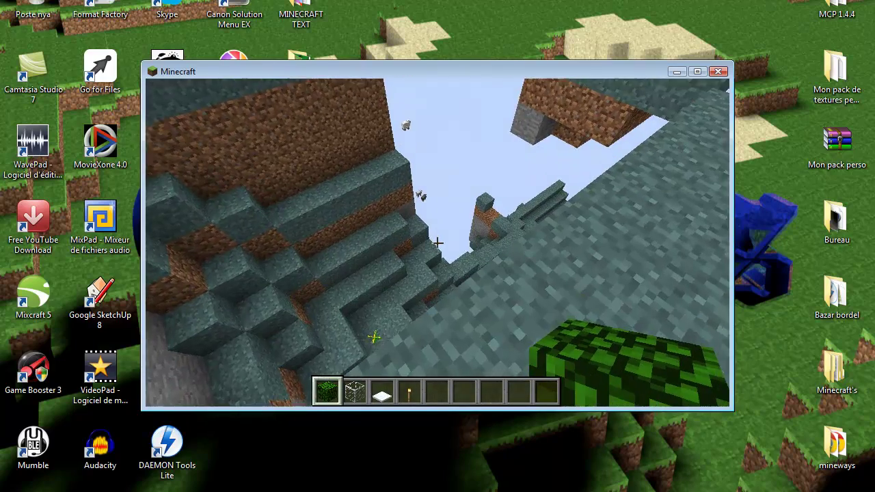
{"action": "key", "text": "w"}
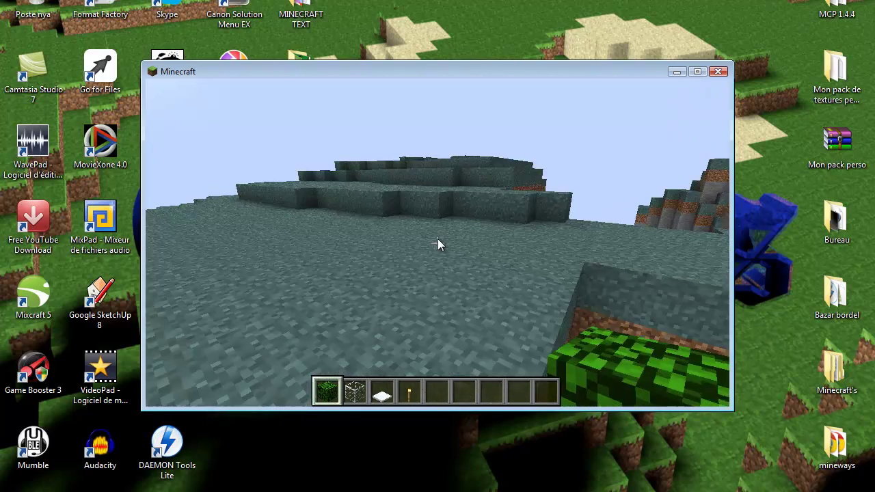
- View the graphics options from the paused game and set the sound effects volume (Effets sonores) to 21%
{"action": "key", "text": "Escape"}
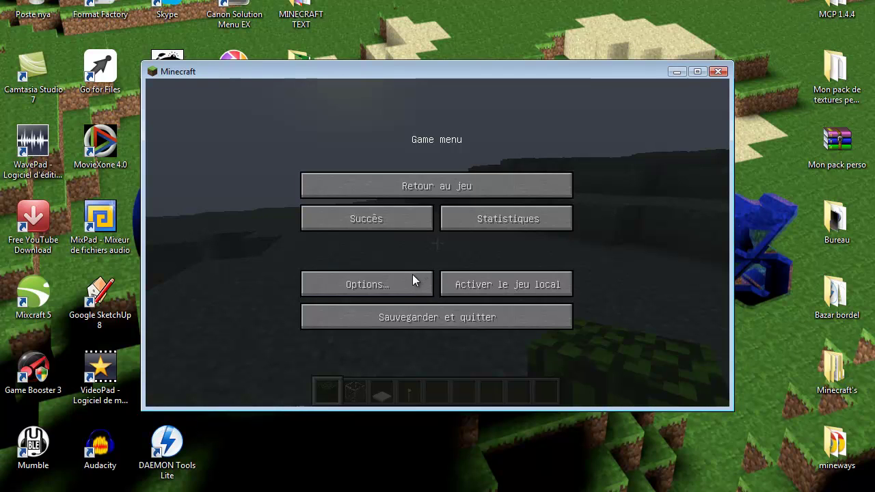
{"action": "left_click", "coordinate": [406, 277]}
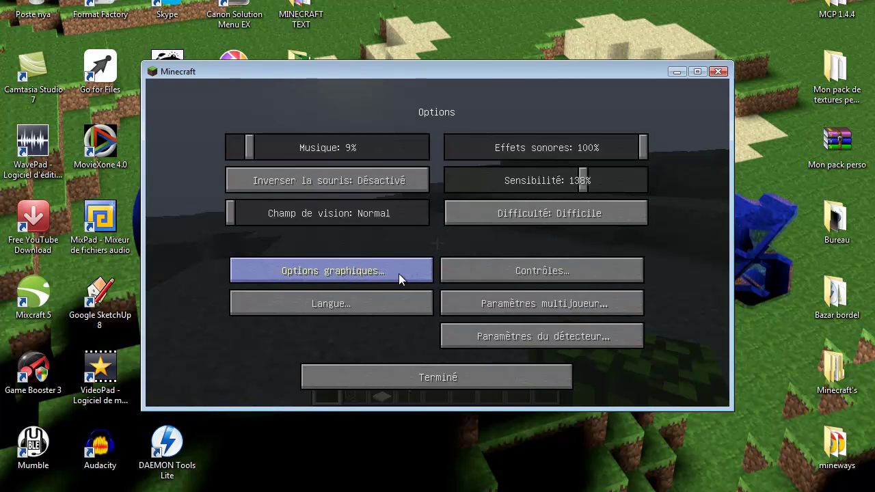
{"action": "left_click", "coordinate": [399, 274]}
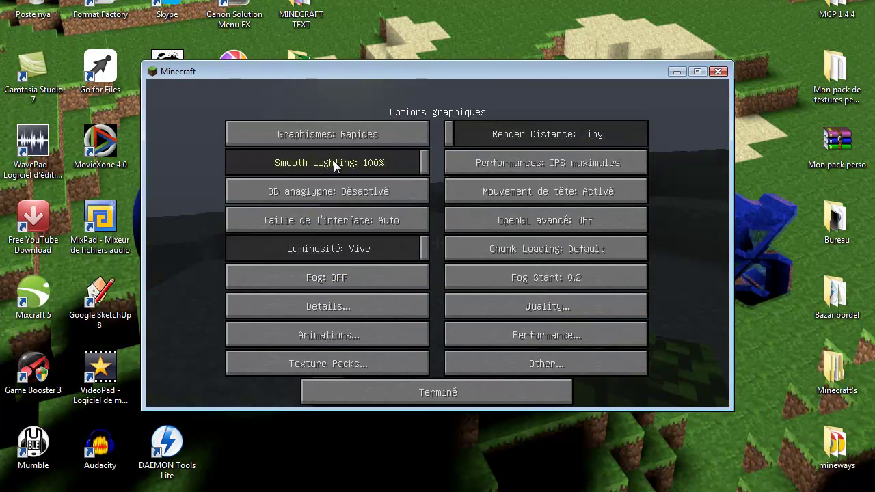
{"action": "left_click", "coordinate": [430, 391]}
{"action": "left_click_drag", "start_coordinate": [551, 141], "coordinate": [490, 152]}
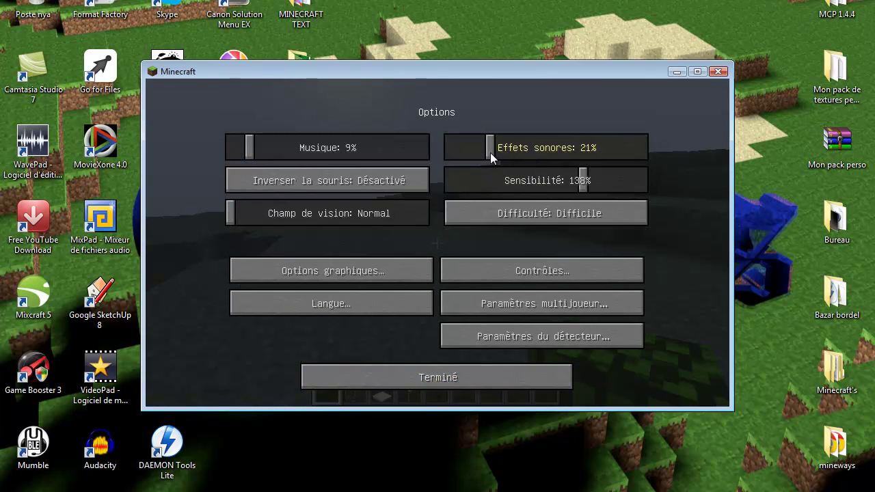
- Place a leaf block in front of the player and inspect it with Graphismes on Rapides
{"action": "left_click", "coordinate": [374, 267]}
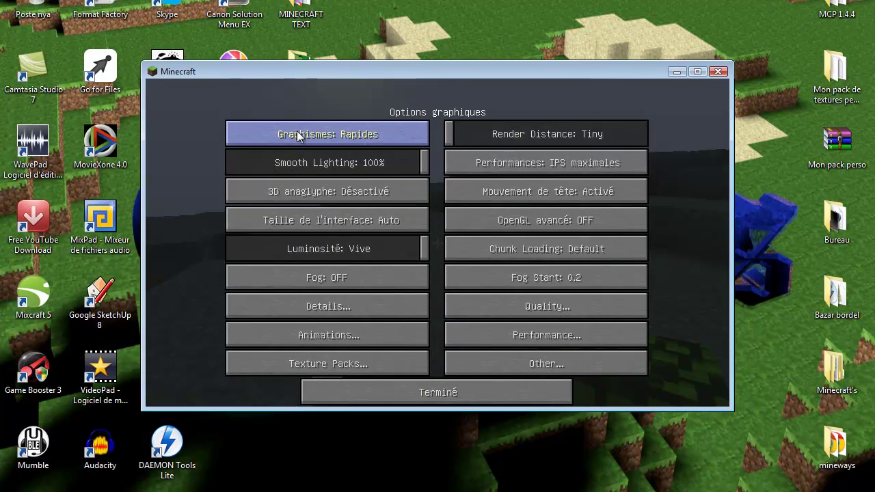
{"action": "key", "text": "Escape"}
{"action": "right_click", "coordinate": [438, 242]}
{"action": "key", "text": "Escape"}
{"action": "left_click", "coordinate": [406, 272]}
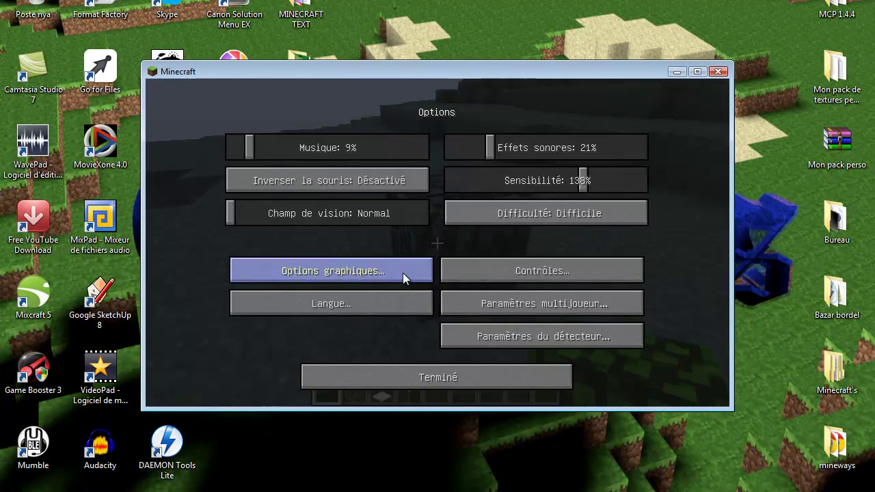
{"action": "left_click", "coordinate": [403, 273]}
{"action": "key", "text": "Escape"}
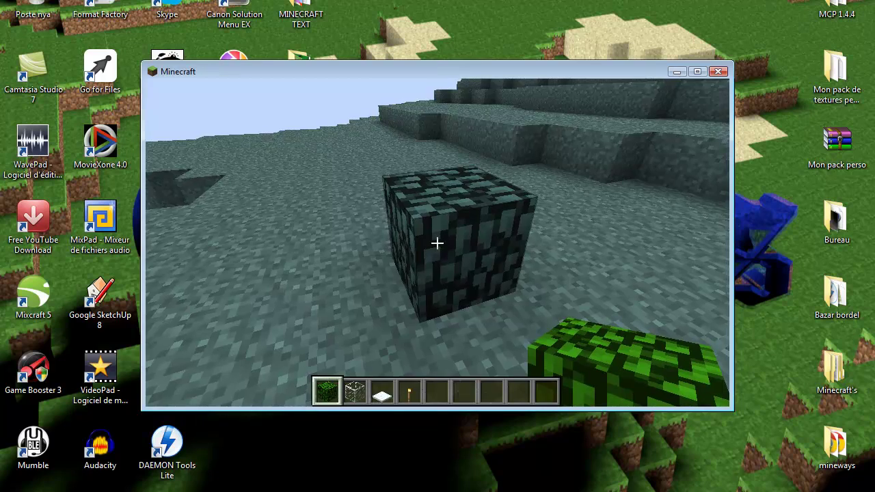
- Set Graphismes to Détaillés in the graphics options and look at the placed leaf block in the game
{"action": "key", "text": "Escape"}
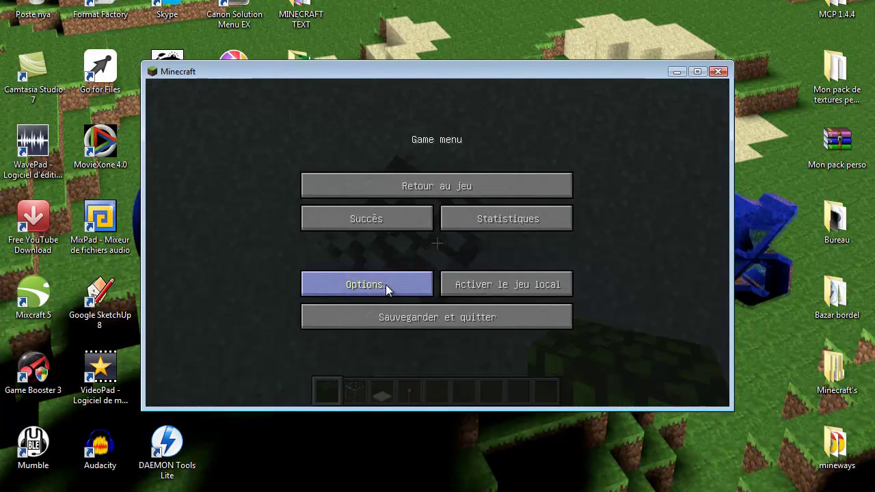
{"action": "left_click", "coordinate": [386, 282]}
{"action": "left_click", "coordinate": [387, 281]}
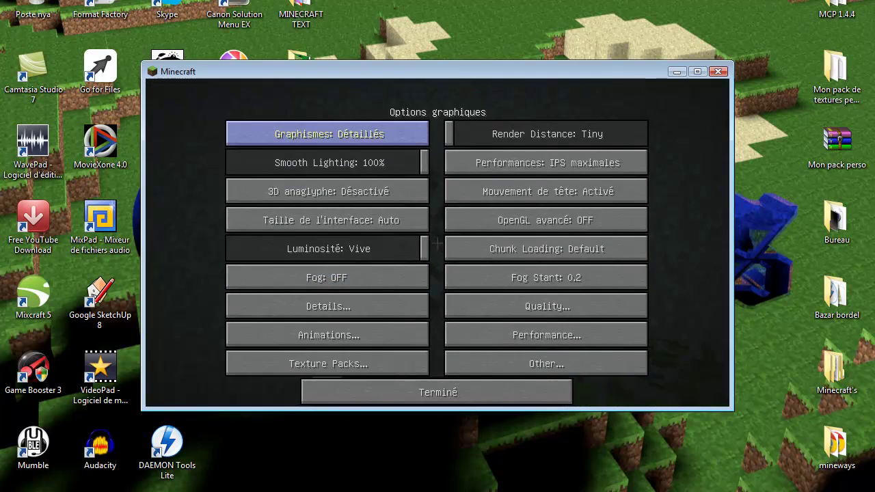
{"action": "key", "text": "Escape"}
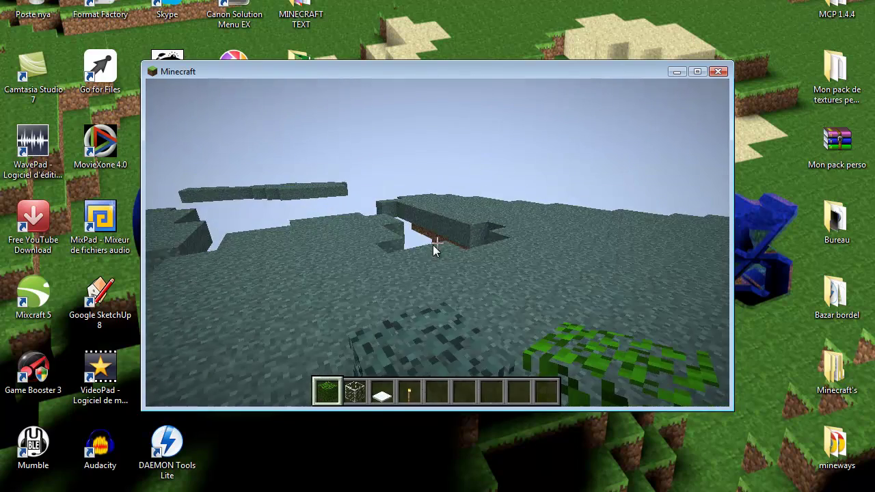
- Set Render Distance to Far +144 and walk around the terrain to view it at that distance
{"action": "key", "text": "Escape"}
{"action": "left_click", "coordinate": [387, 283]}
{"action": "left_click", "coordinate": [385, 279]}
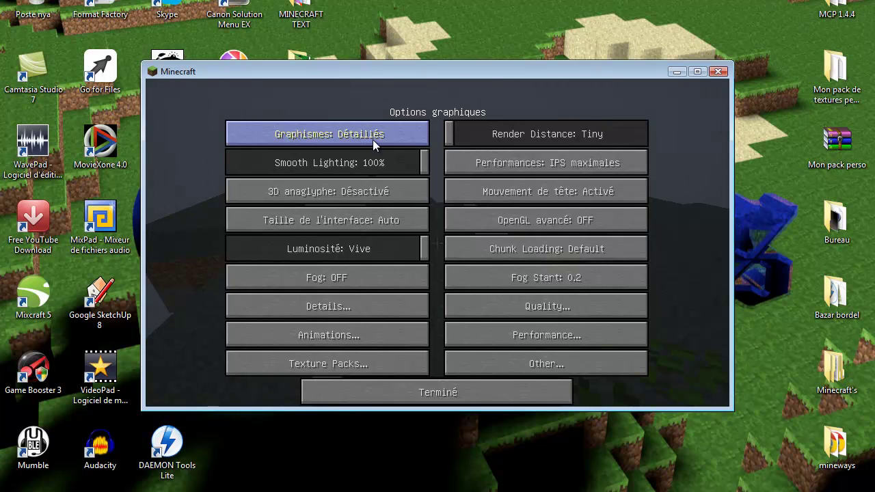
{"action": "mouse_move", "coordinate": [451, 143]}
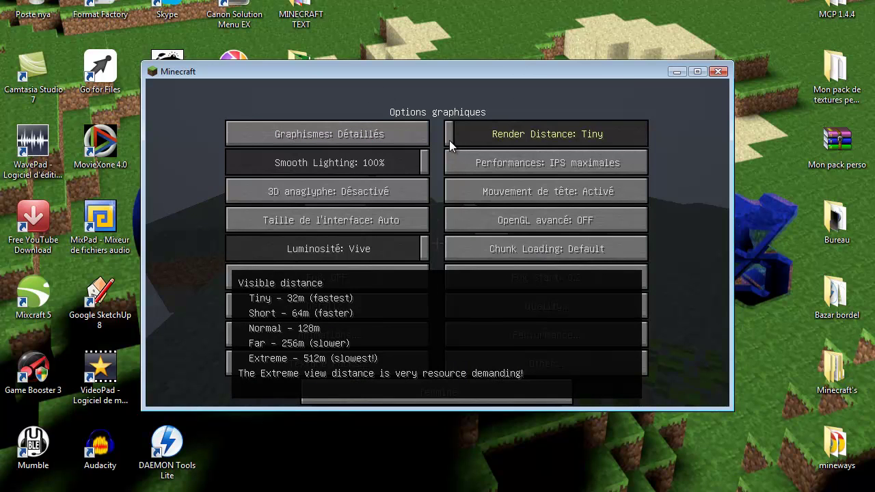
{"action": "left_click_drag", "start_coordinate": [450, 139], "coordinate": [487, 137]}
{"action": "left_click_drag", "start_coordinate": [506, 136], "coordinate": [562, 135]}
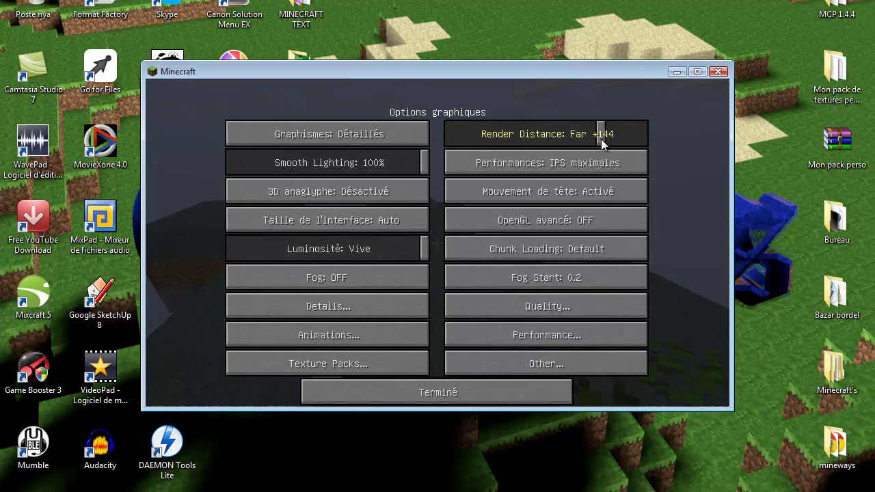
{"action": "key", "text": "Escape"}
{"action": "key", "text": "w"}
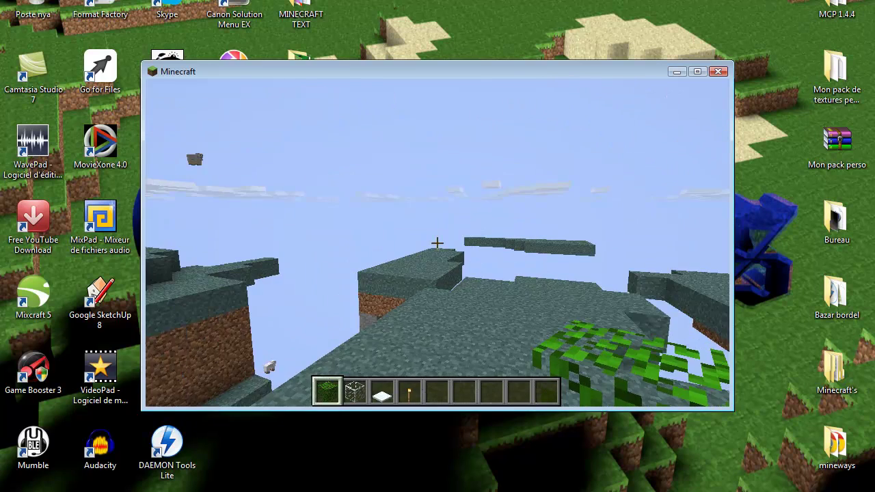
{"action": "key", "text": "w"}
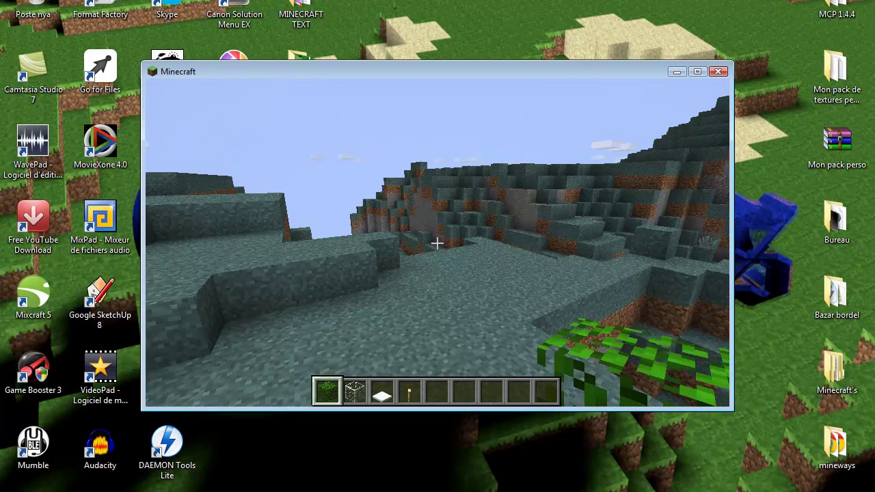
- Set Render Distance to Normal in the graphics options and return to the game
{"action": "key", "text": "Escape"}
{"action": "left_click", "coordinate": [399, 286]}
{"action": "left_click", "coordinate": [400, 282]}
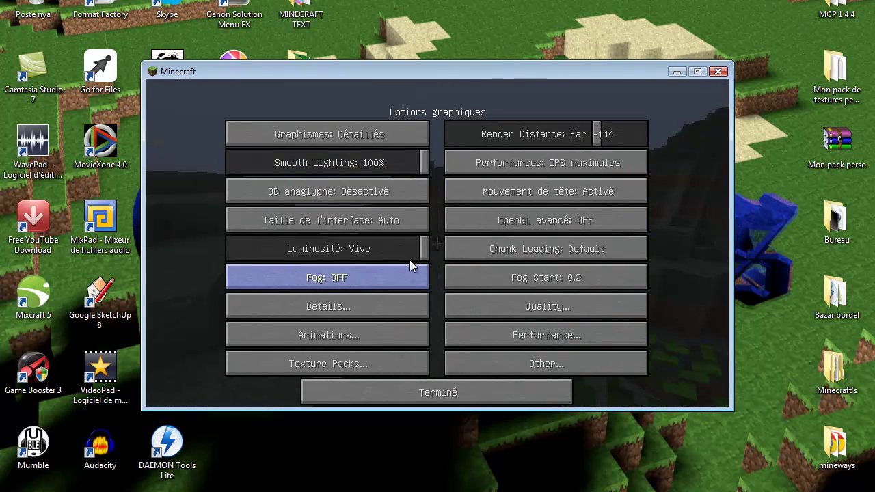
{"action": "left_click_drag", "start_coordinate": [507, 139], "coordinate": [490, 140]}
{"action": "key", "text": "Escape"}
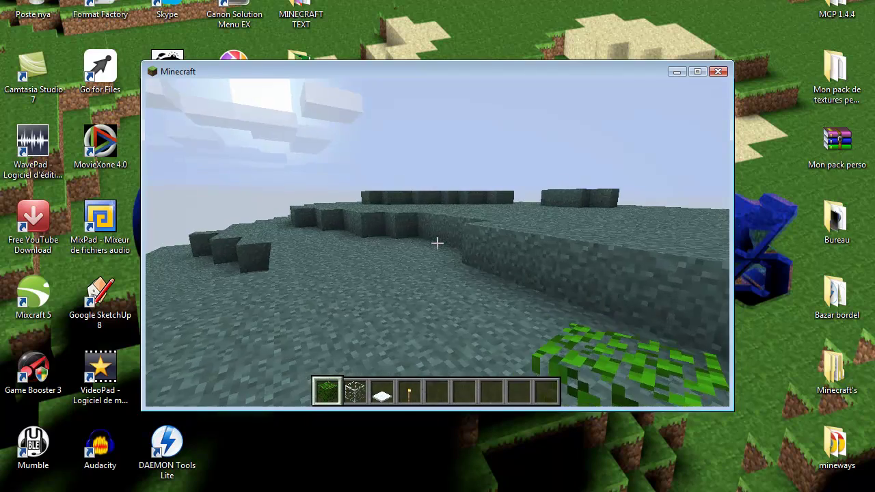
- Show the debug overlay and walk across the hills to the edge of the terrain, switching to the glass block on the way
{"action": "key", "text": "F3"}
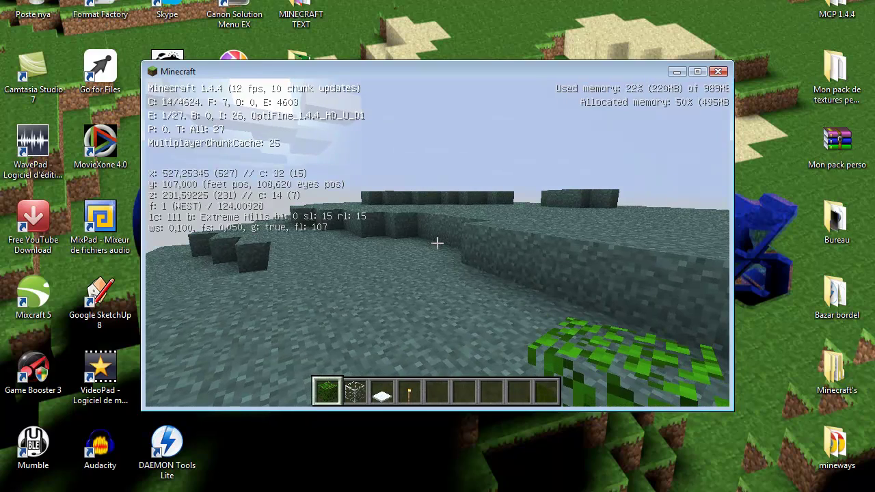
{"action": "key", "text": "w"}
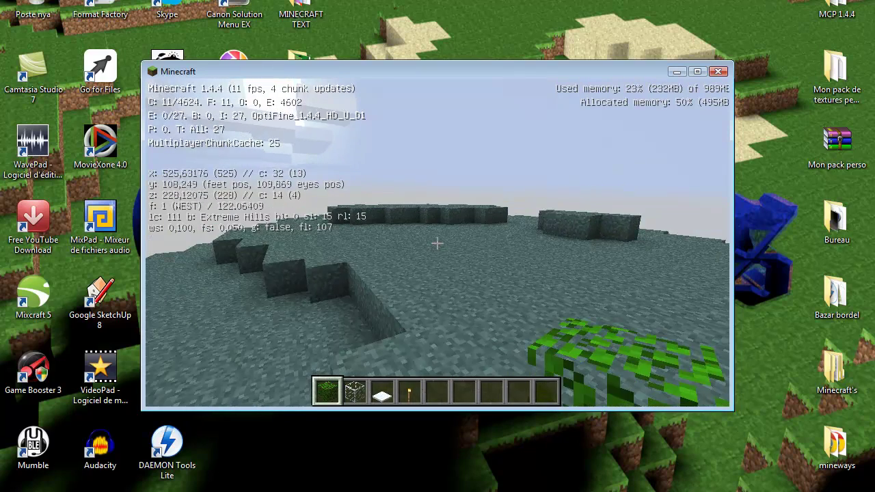
{"action": "key", "text": "space"}
{"action": "key", "text": "w"}
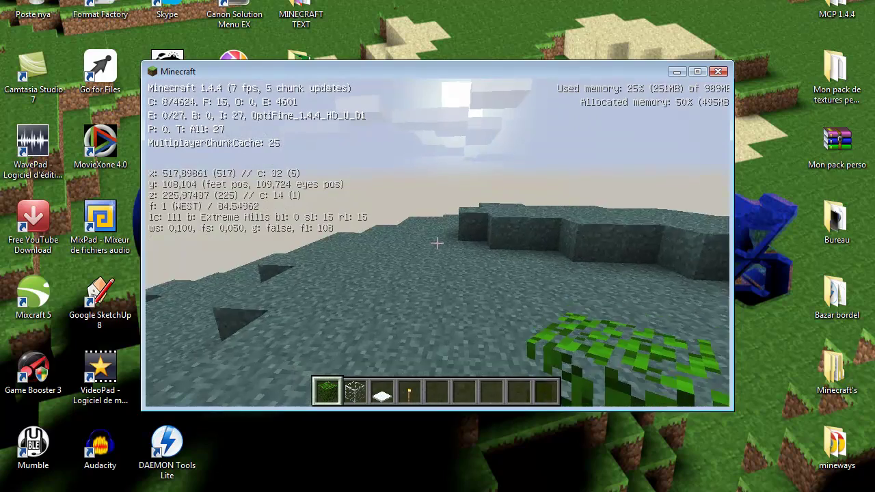
{"action": "key", "text": "w"}
{"action": "key", "text": "space"}
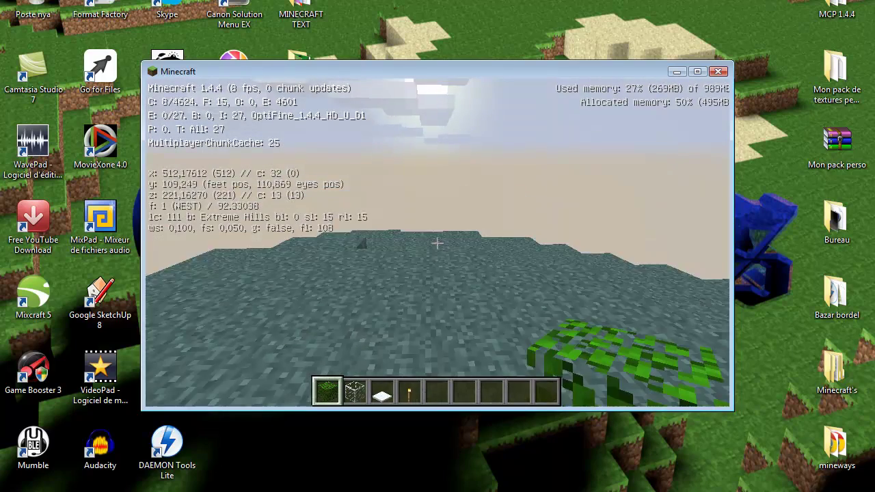
{"action": "key", "text": "w"}
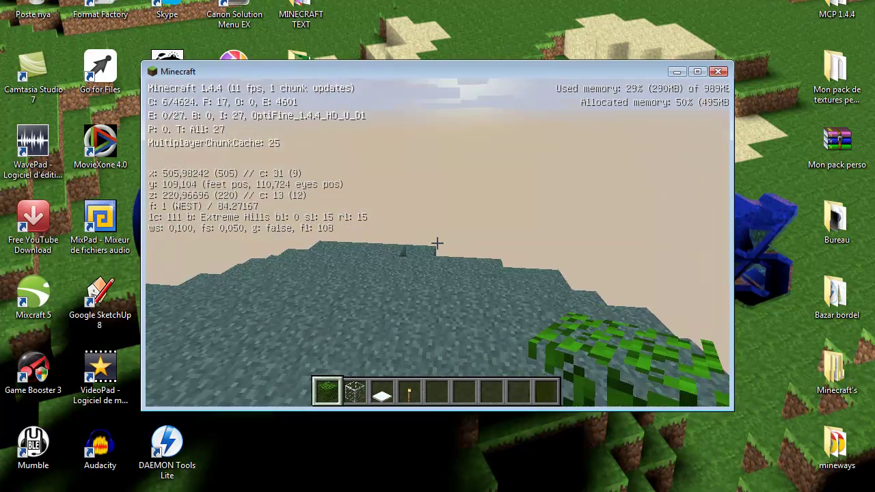
{"action": "key", "text": "w"}
{"action": "key", "text": "2"}
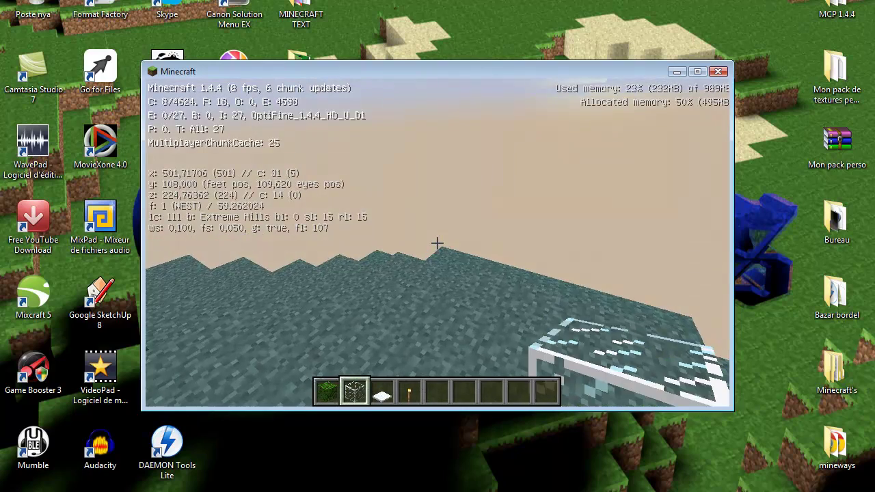
{"action": "key", "text": "w"}
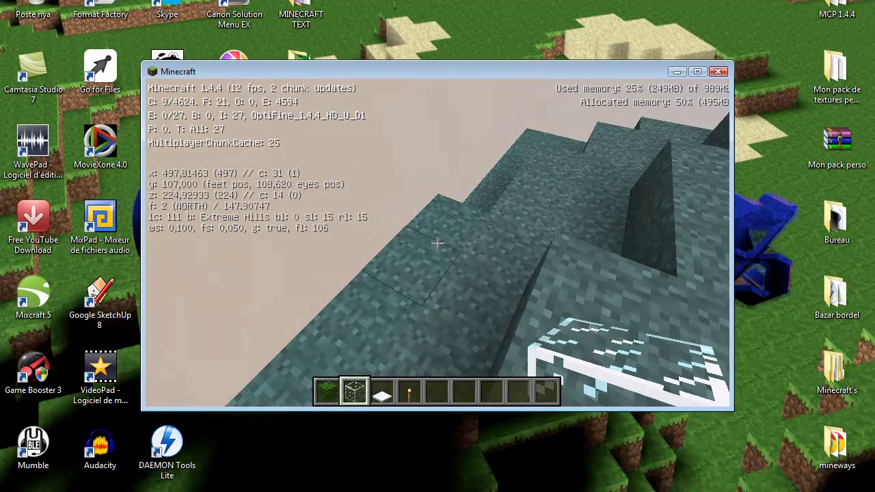
{"action": "key", "text": "w"}
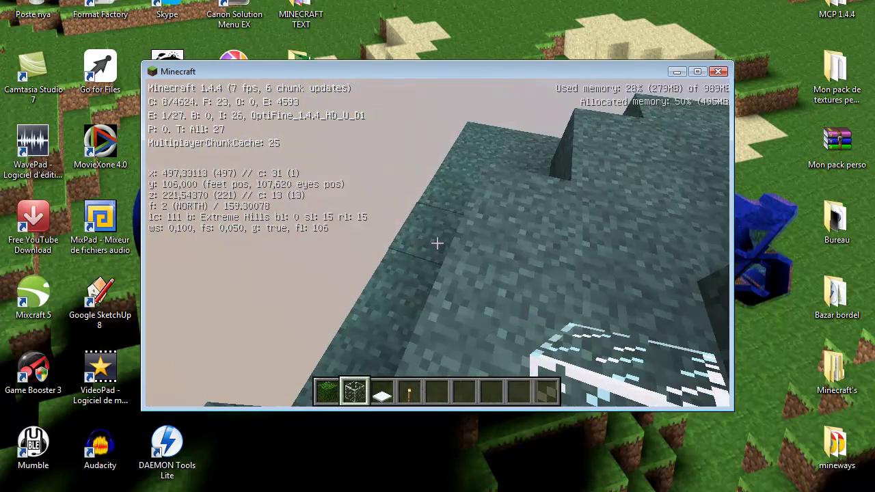
{"action": "key", "text": "w"}
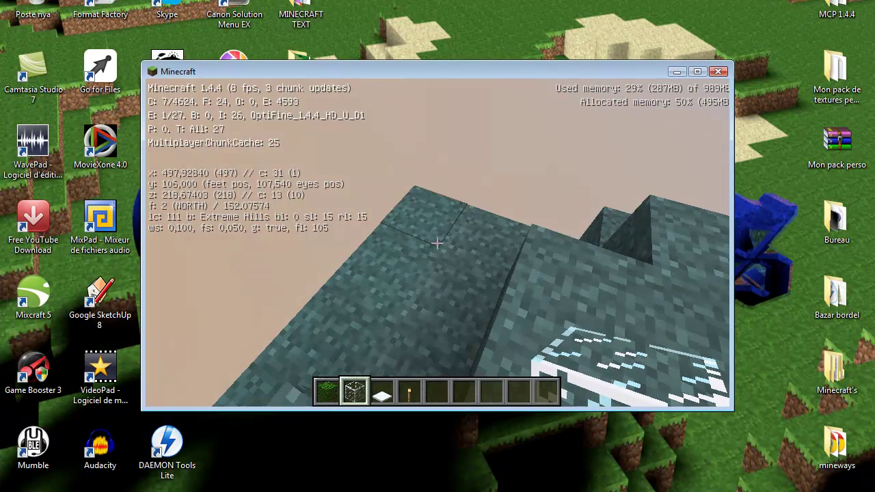
{"action": "mouse_move", "coordinate": [438, 243]}
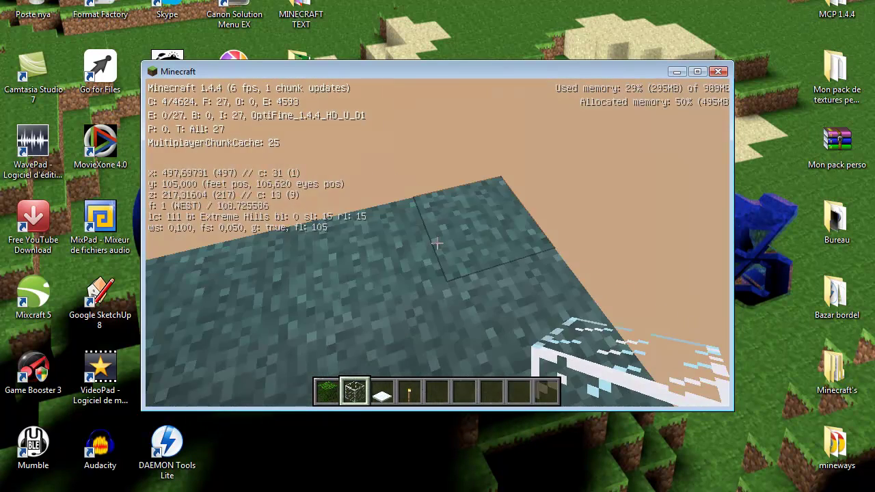
{"action": "key", "text": "w"}
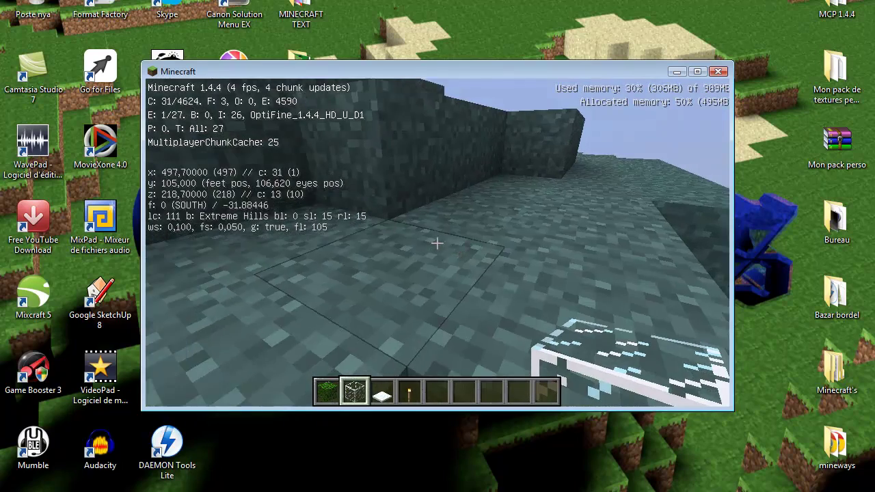
- Walk and jump back east over the hills to check the frame rate, and hide the debug overlay
{"action": "key", "text": "space"}
{"action": "key", "text": "w"}
{"action": "key", "text": "w"}
{"action": "key", "text": "space"}
{"action": "key", "text": "w"}
{"action": "key", "text": "space"}
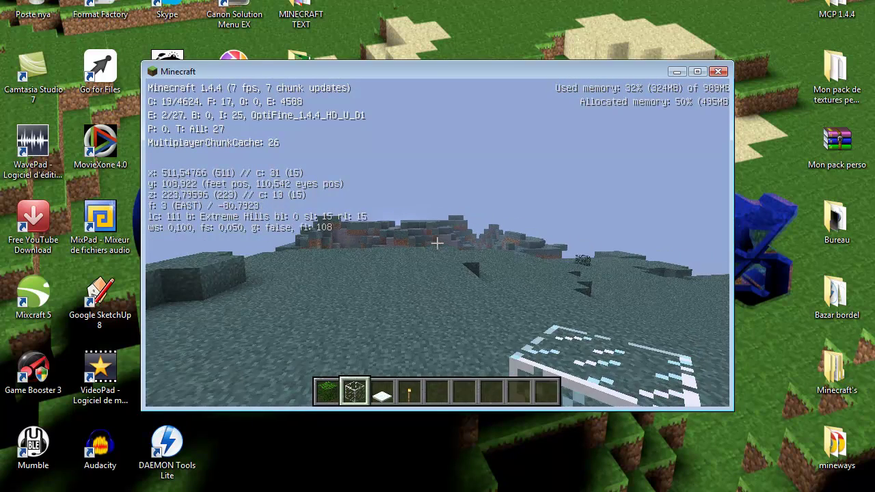
{"action": "key", "text": "w"}
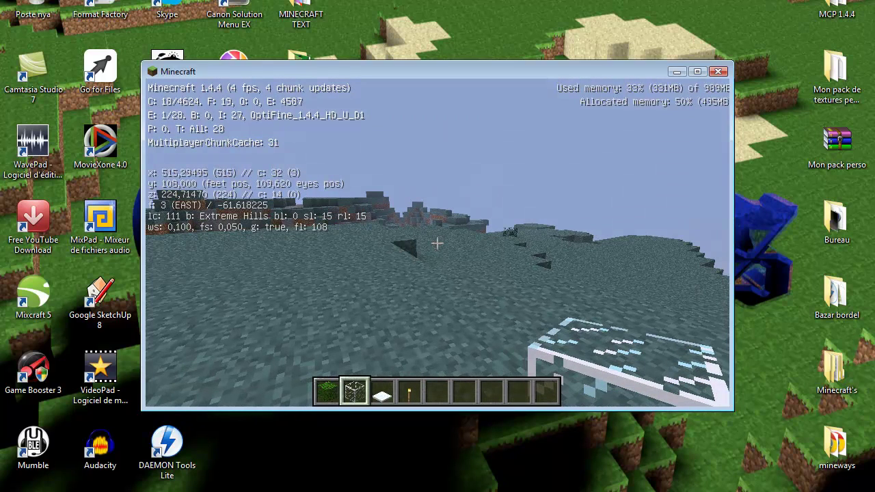
{"action": "key", "text": "F3"}
- Set Fog to Fast and Render Distance to Tiny in the graphics options and return to the game
{"action": "key", "text": "Escape"}
{"action": "left_click", "coordinate": [408, 276]}
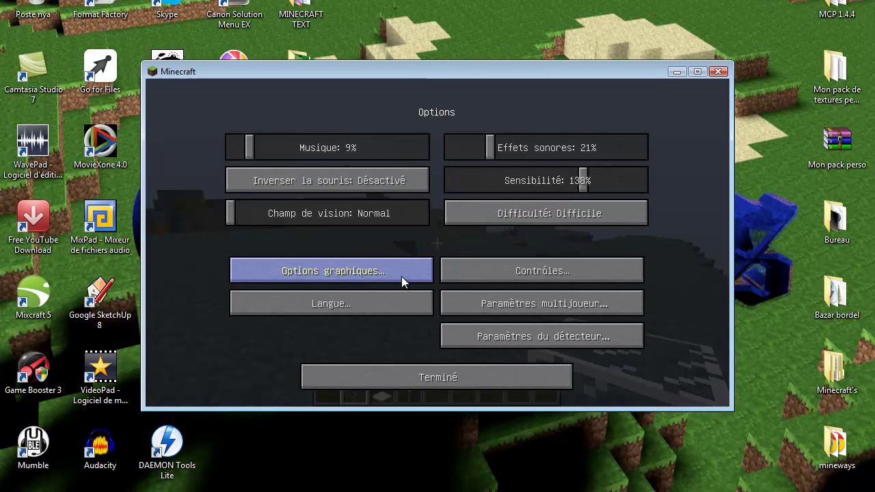
{"action": "left_click", "coordinate": [393, 269]}
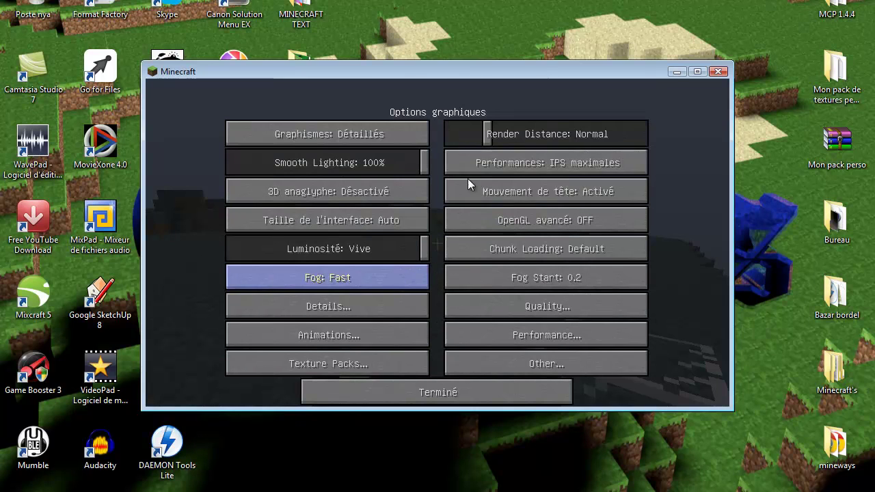
{"action": "left_click", "coordinate": [446, 140]}
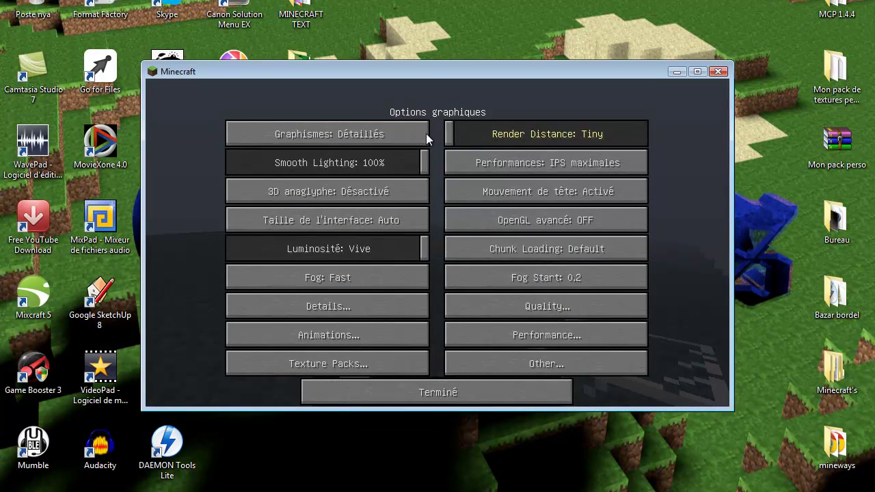
{"action": "mouse_move", "coordinate": [445, 134]}
{"action": "key", "text": "Escape"}
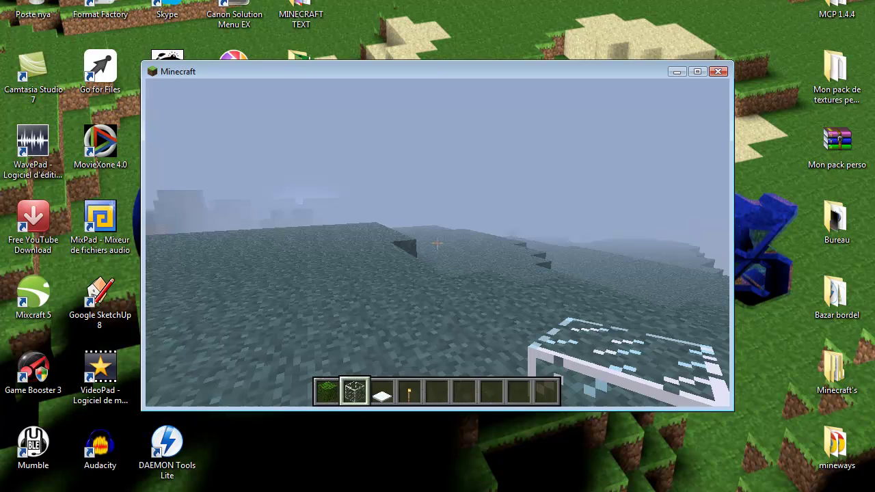
- Try Smooth Lighting at a reduced level of 88%, restore it to 100% and return to the game
{"action": "key", "text": "Escape"}
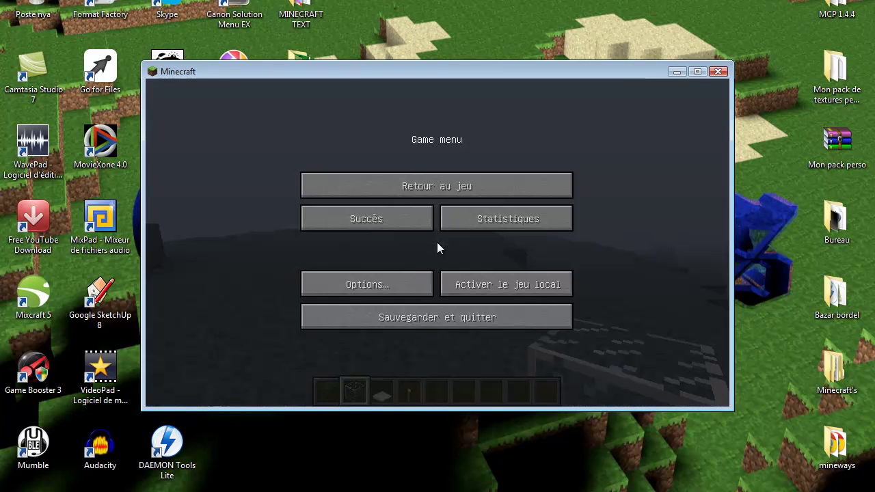
{"action": "left_click", "coordinate": [396, 271]}
{"action": "left_click", "coordinate": [396, 270]}
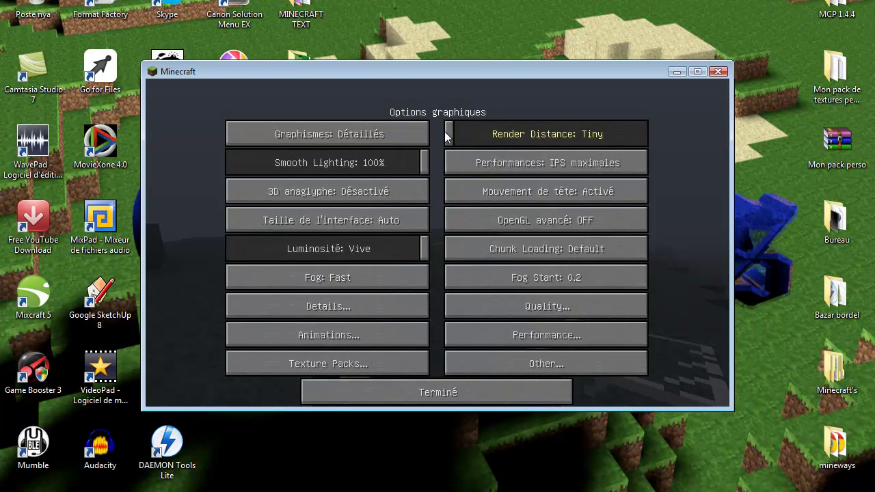
{"action": "mouse_move", "coordinate": [422, 165]}
{"action": "left_mouse_down"}
{"action": "mouse_move", "coordinate": [314, 154]}
{"action": "mouse_move", "coordinate": [425, 165]}
{"action": "mouse_move", "coordinate": [418, 164]}
{"action": "left_mouse_up"}
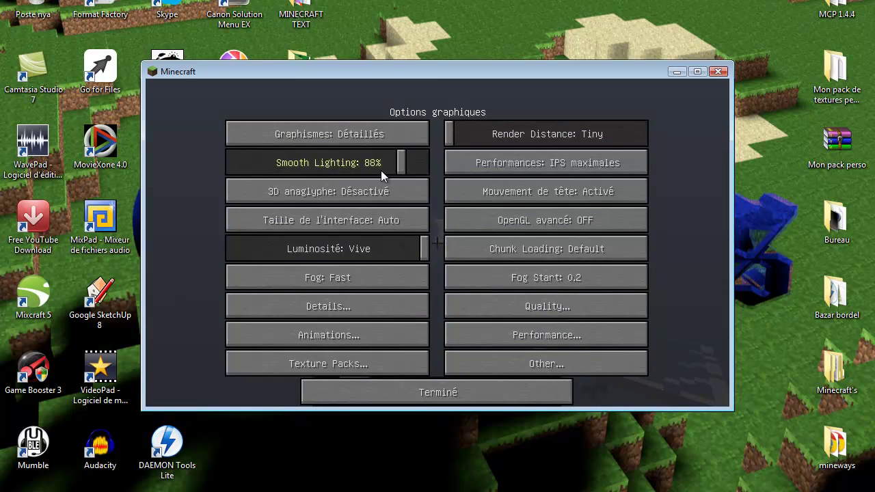
{"action": "left_click_drag", "start_coordinate": [349, 169], "coordinate": [416, 162]}
{"action": "left_click", "coordinate": [426, 164]}
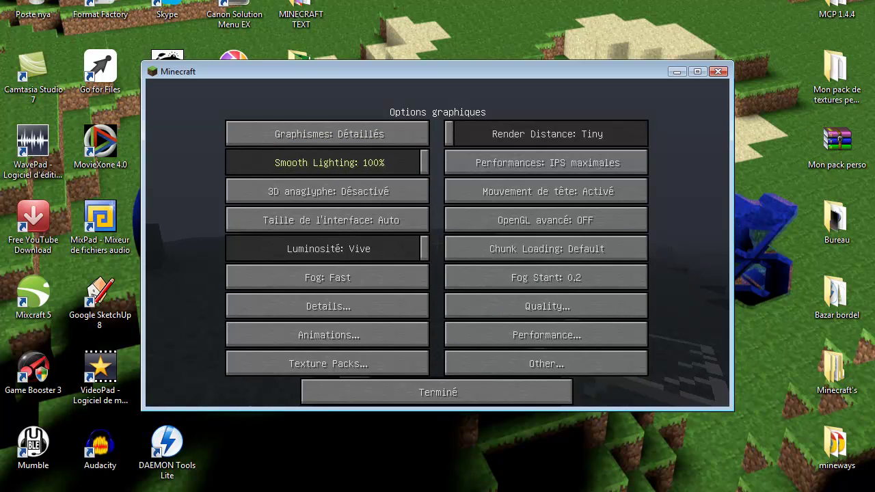
{"action": "key", "text": "Escape"}
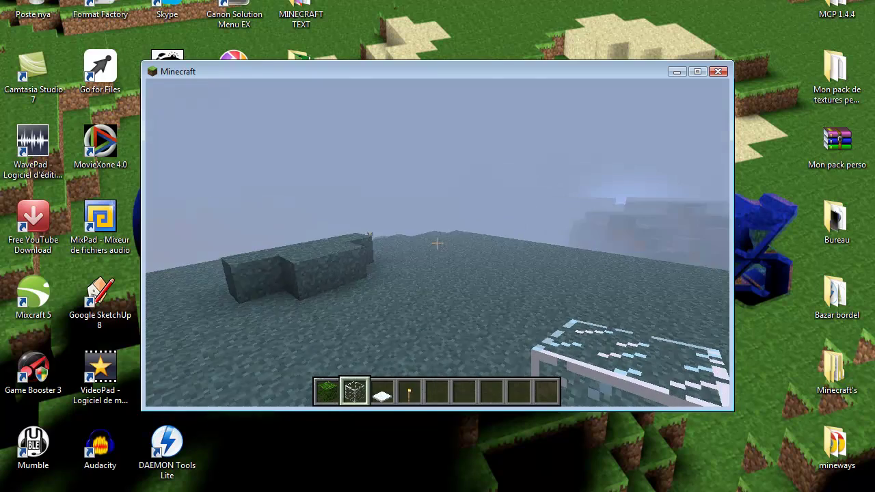
- Place a torch on the grass and dig a narrow trench beside it through the dirt layer
{"action": "scroll", "coordinate": [438, 243], "scroll_direction": "down", "scroll_amount": 2}
{"action": "right_click", "coordinate": [438, 243]}
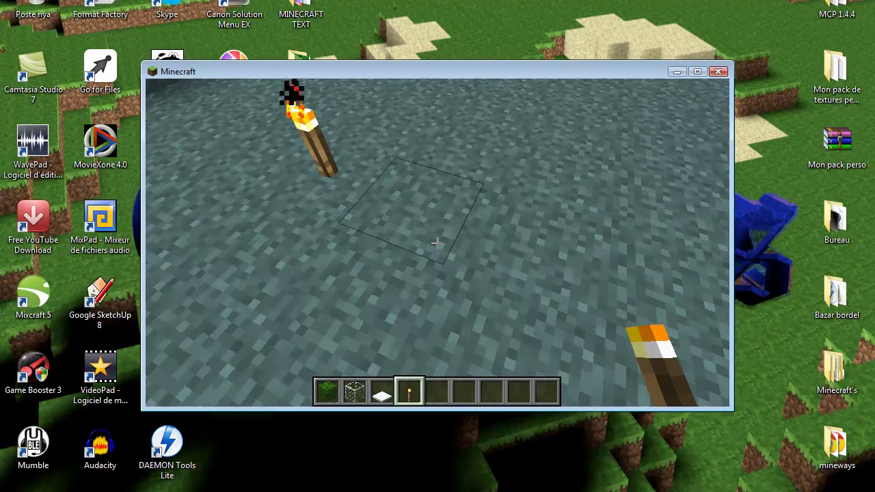
{"action": "left_click", "coordinate": [437, 243]}
{"action": "left_click", "coordinate": [438, 243]}
{"action": "left_click", "coordinate": [437, 243]}
{"action": "left_click", "coordinate": [438, 243]}
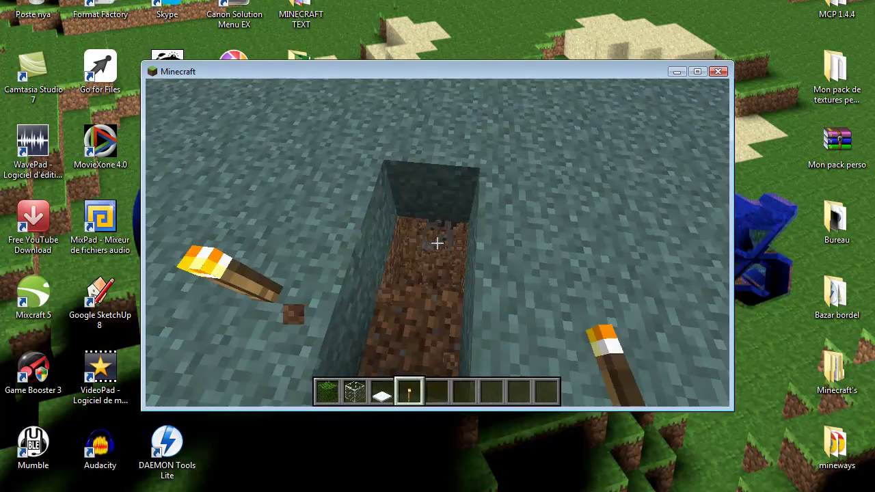
{"action": "left_click", "coordinate": [437, 243]}
{"action": "left_click", "coordinate": [438, 243]}
{"action": "left_click", "coordinate": [438, 243]}
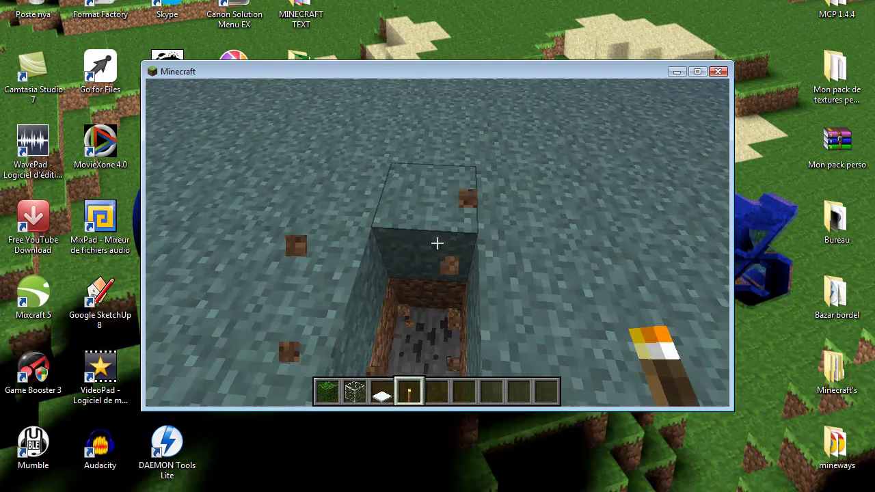
- Move into the trench, dig down into the stone and place a torch at the bottom
{"action": "key", "text": "w"}
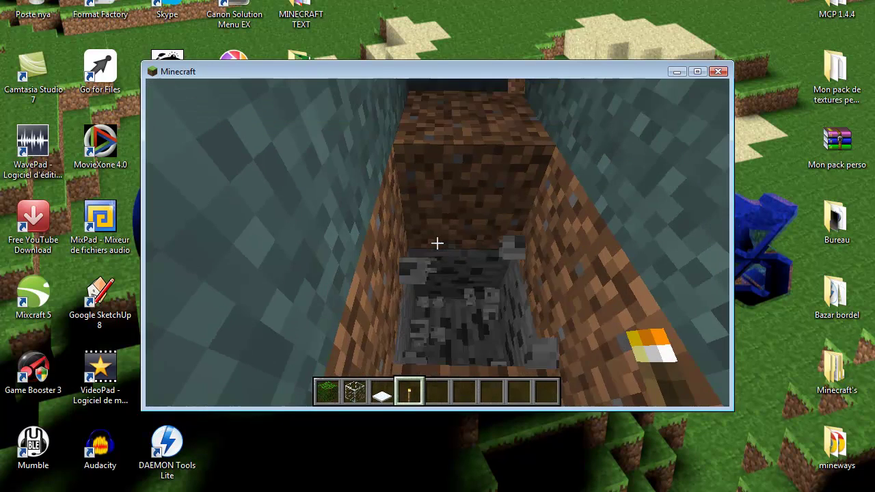
{"action": "left_click", "coordinate": [437, 243]}
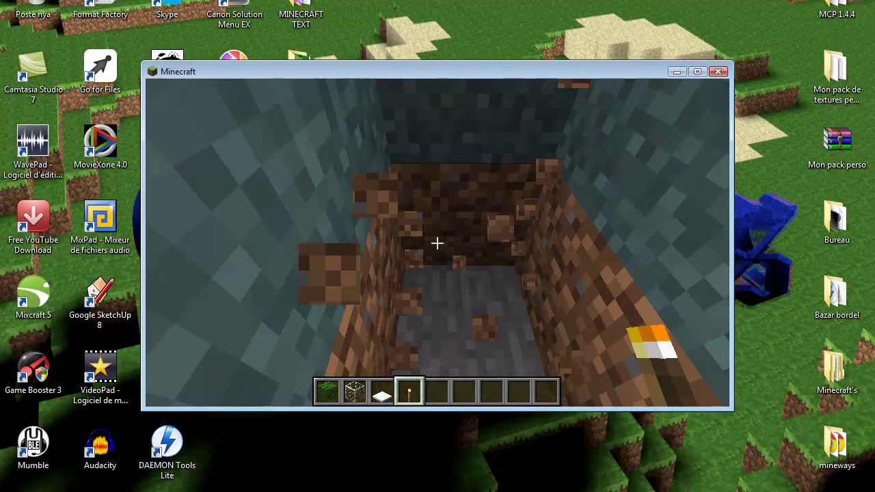
{"action": "left_click", "coordinate": [438, 243]}
{"action": "key", "text": "w"}
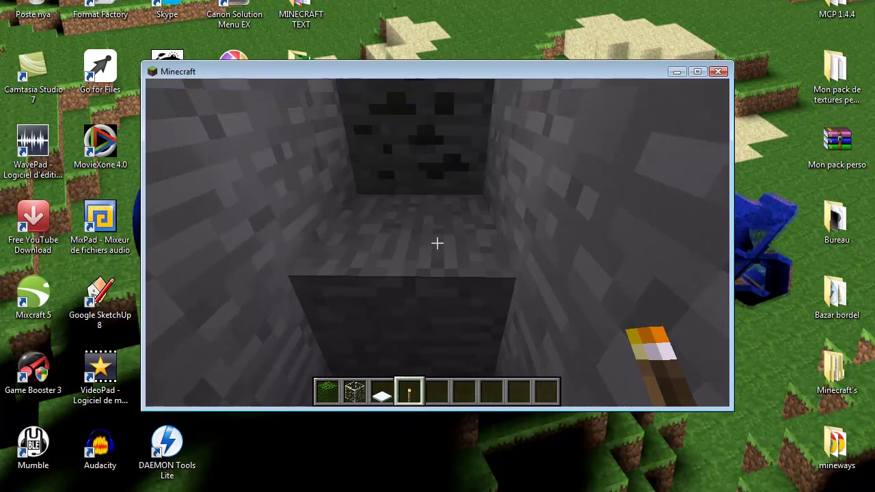
{"action": "right_click", "coordinate": [438, 243]}
- Turn Smooth Lighting off in the graphics options and look around the torch-lit pit
{"action": "key", "text": "Escape"}
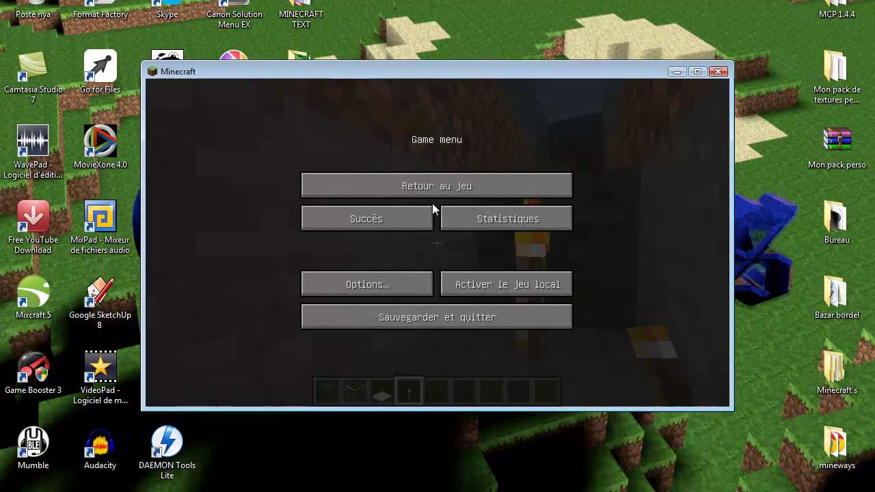
{"action": "left_click", "coordinate": [414, 281]}
{"action": "left_click", "coordinate": [400, 266]}
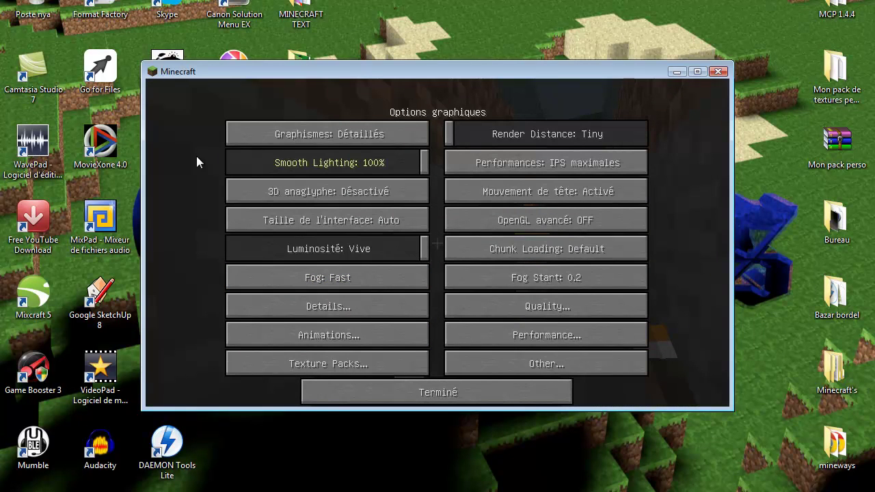
{"action": "left_click_drag", "start_coordinate": [224, 152], "coordinate": [192, 157]}
{"action": "key", "text": "Escape"}
{"action": "key", "text": "space"}
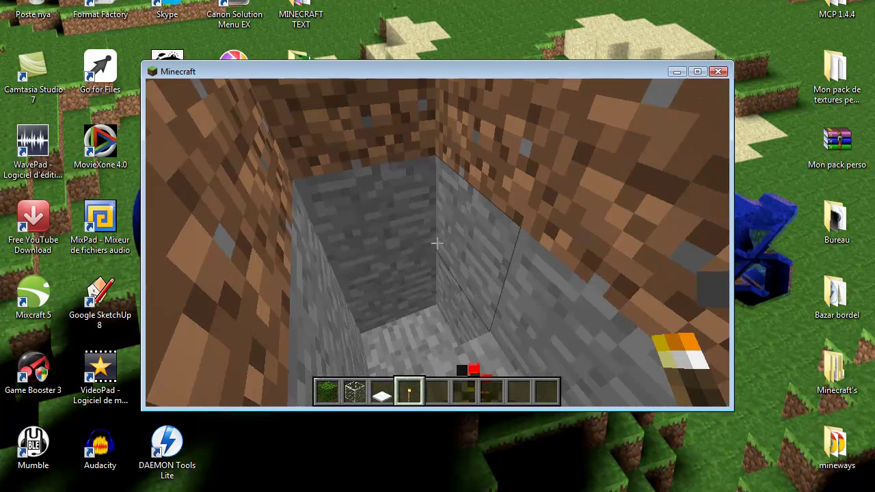
{"action": "mouse_move", "coordinate": [437, 243]}
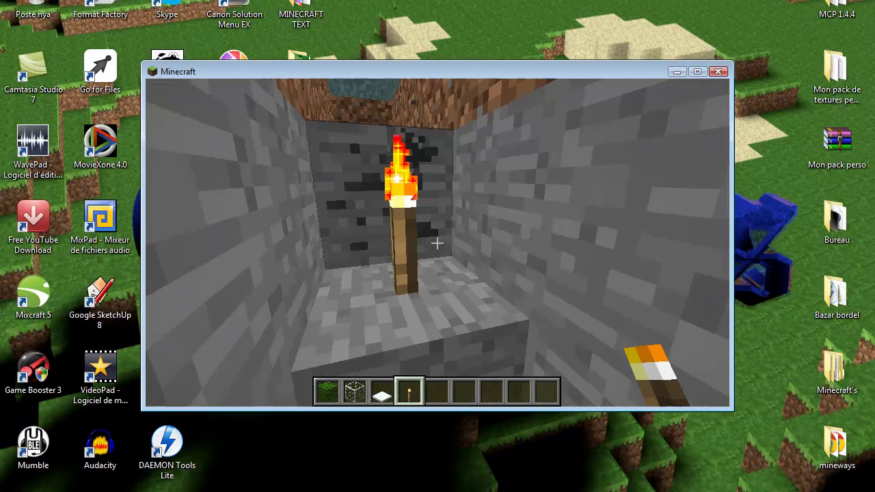
- Set Smooth Lighting to 76% and Graphismes to Rapides in the graphics options
{"action": "key", "text": "Escape"}
{"action": "left_click", "coordinate": [396, 277]}
{"action": "left_click", "coordinate": [397, 278]}
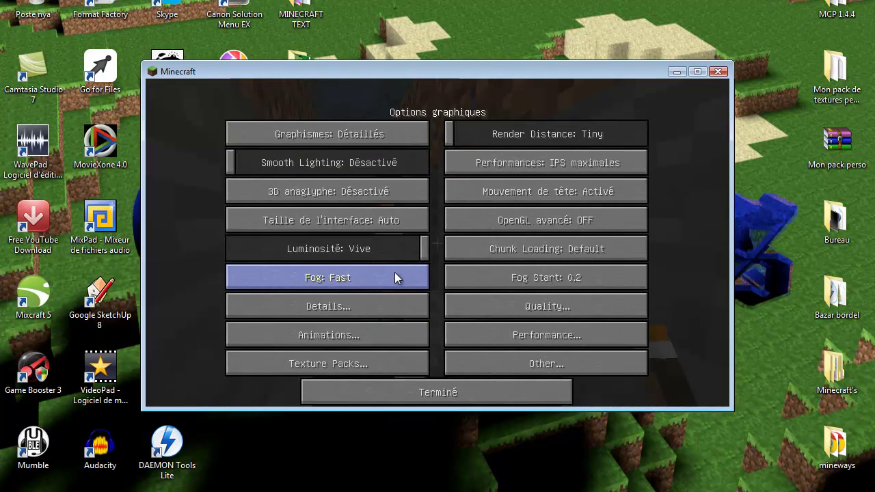
{"action": "left_click_drag", "start_coordinate": [358, 160], "coordinate": [379, 162]}
{"action": "left_click", "coordinate": [369, 133]}
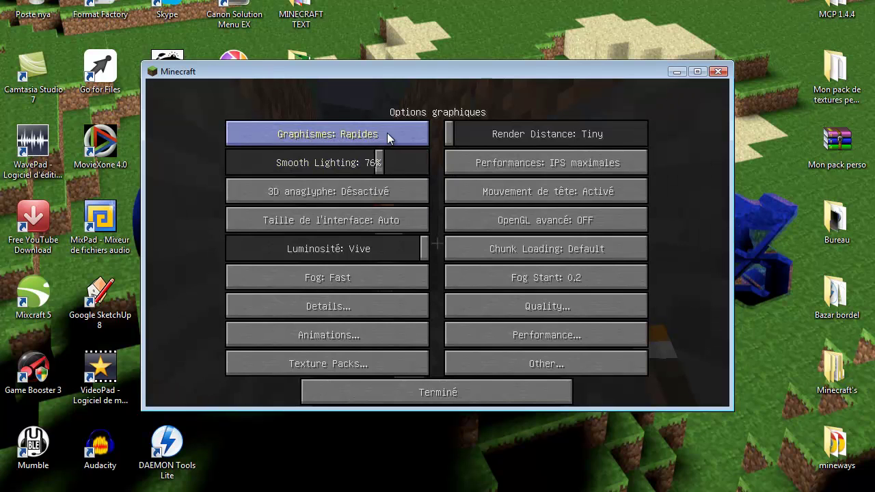
- Cycle the Performances setting through its modes back to IPS maximales and return to the game
{"action": "left_click", "coordinate": [488, 168]}
{"action": "left_click", "coordinate": [488, 167]}
{"action": "left_click", "coordinate": [488, 168]}
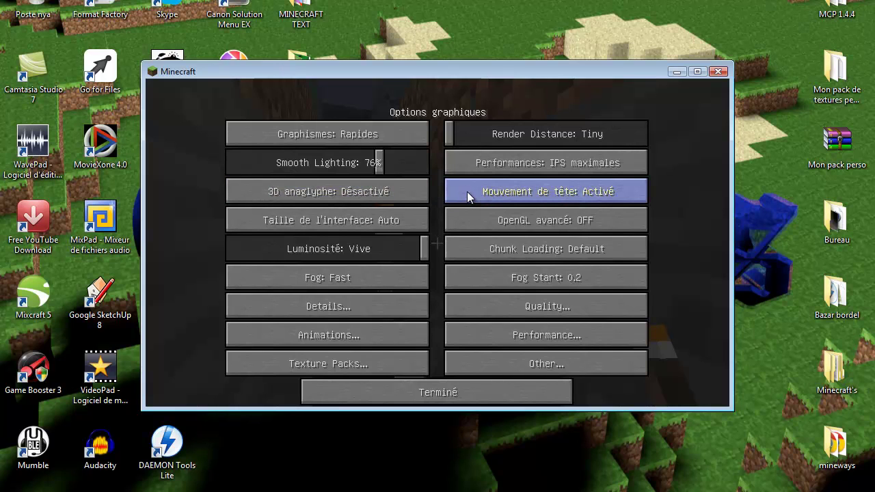
{"action": "key", "text": "Escape"}
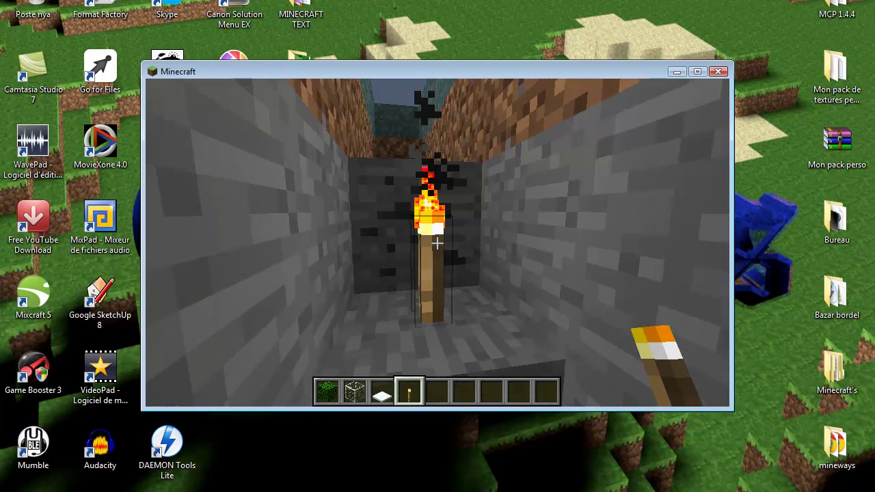
- Walk past the torch and climb out of the pit onto the grass
{"action": "key", "text": "w"}
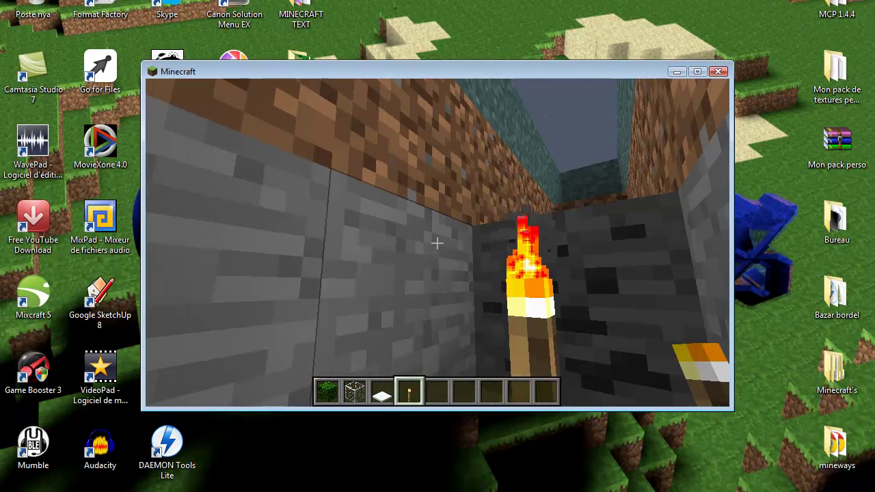
{"action": "key", "text": "space"}
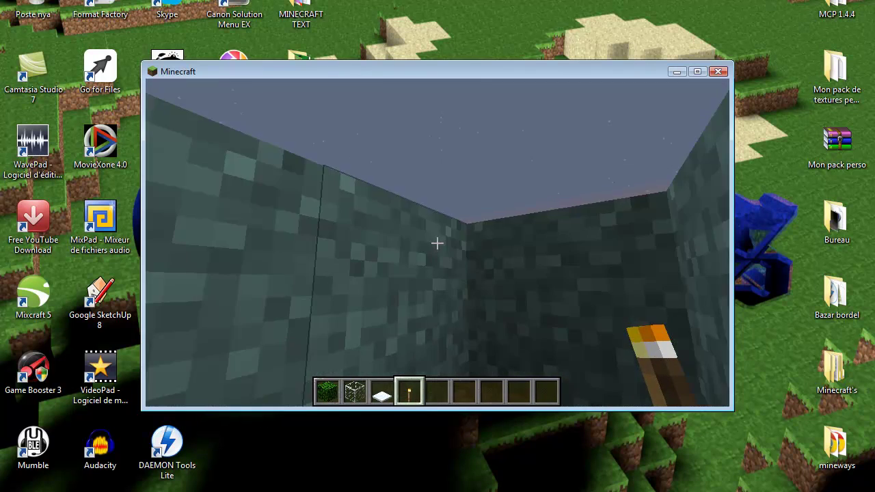
{"action": "key", "text": "space"}
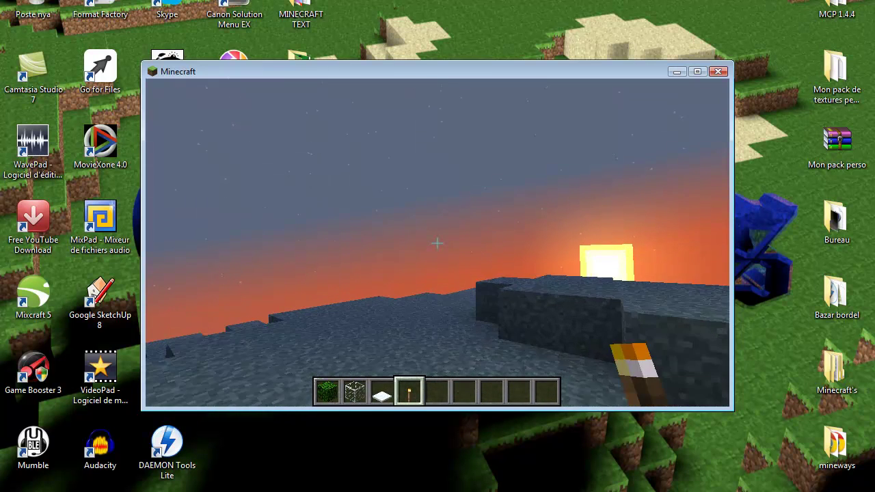
- Set the interface size (Taille de l'interface) to Normale in the graphics options
{"action": "key", "text": "Escape"}
{"action": "left_click", "coordinate": [418, 281]}
{"action": "left_click", "coordinate": [417, 270]}
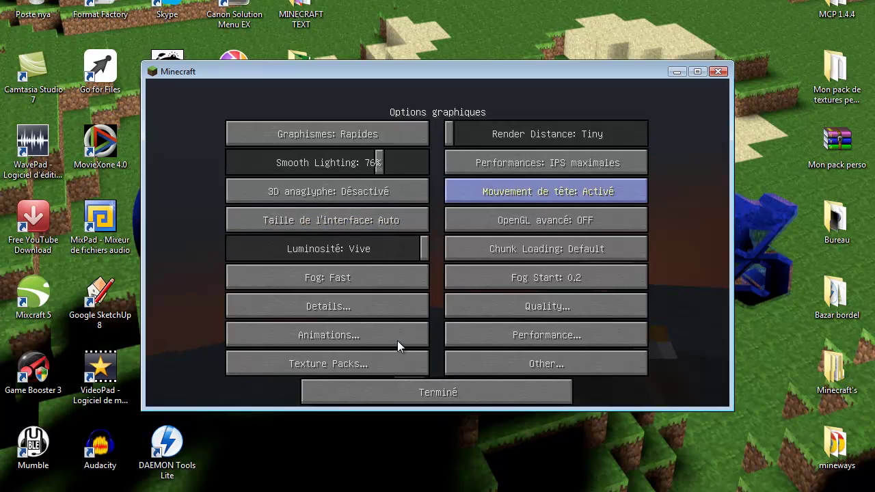
{"action": "left_click", "coordinate": [383, 219]}
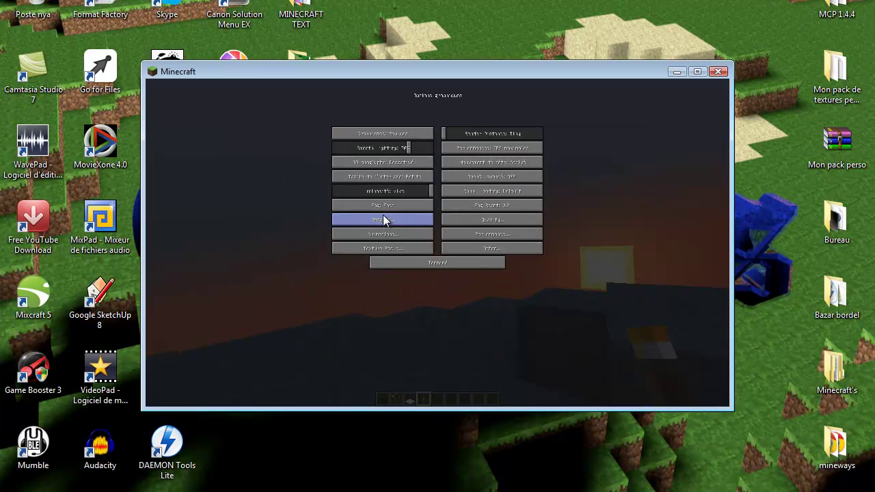
{"action": "left_click", "coordinate": [410, 176]}
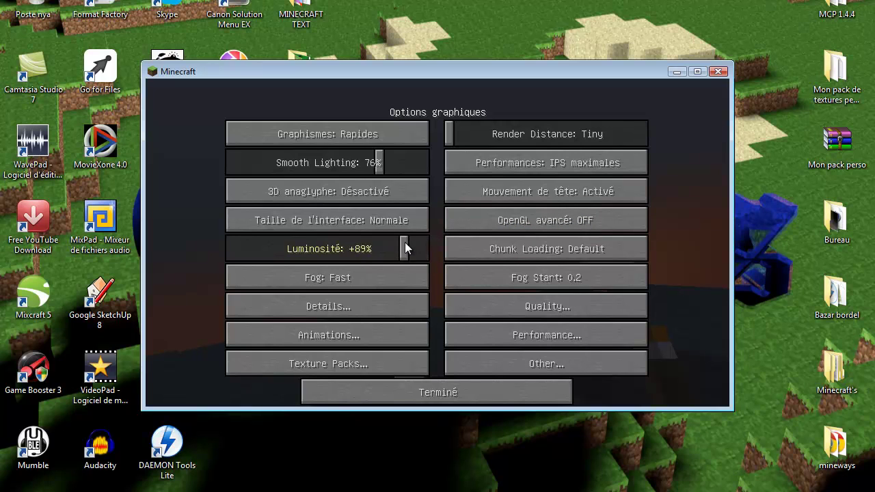
- Try the minimum Luminosité while walking in the game, restore it to Vive and return to the game
{"action": "left_click_drag", "start_coordinate": [251, 244], "coordinate": [231, 246]}
{"action": "key", "text": "Escape"}
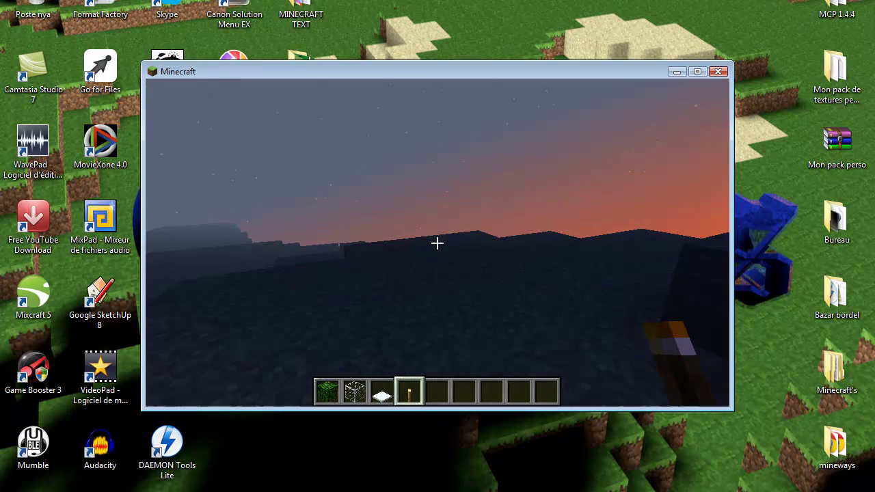
{"action": "key", "text": "w"}
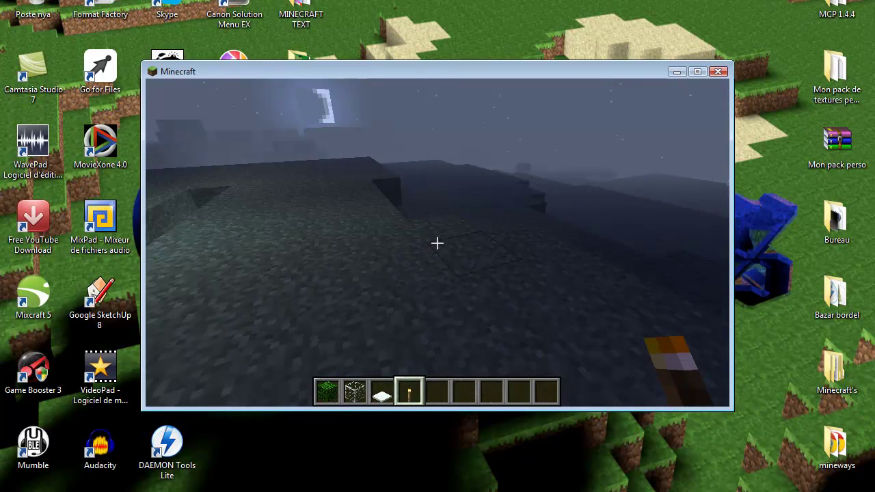
{"action": "key", "text": "Escape"}
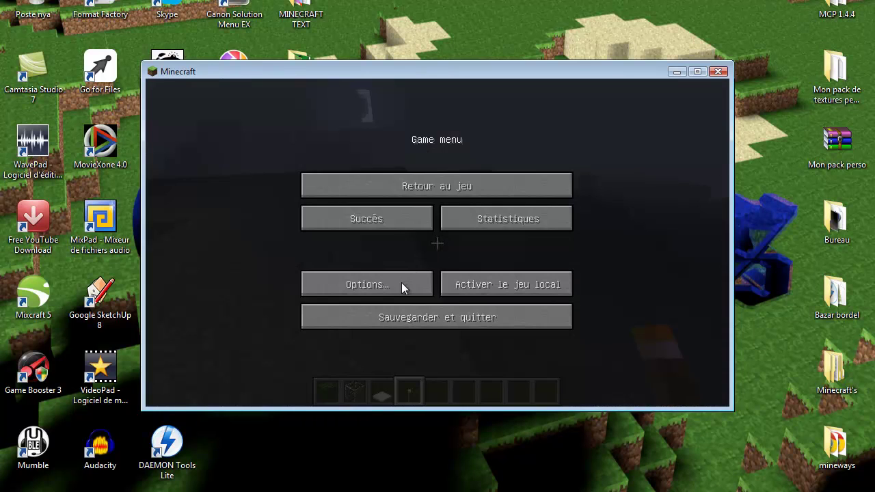
{"action": "left_click", "coordinate": [401, 283]}
{"action": "left_click", "coordinate": [401, 281]}
{"action": "left_click_drag", "start_coordinate": [374, 252], "coordinate": [431, 255]}
{"action": "key", "text": "Escape"}
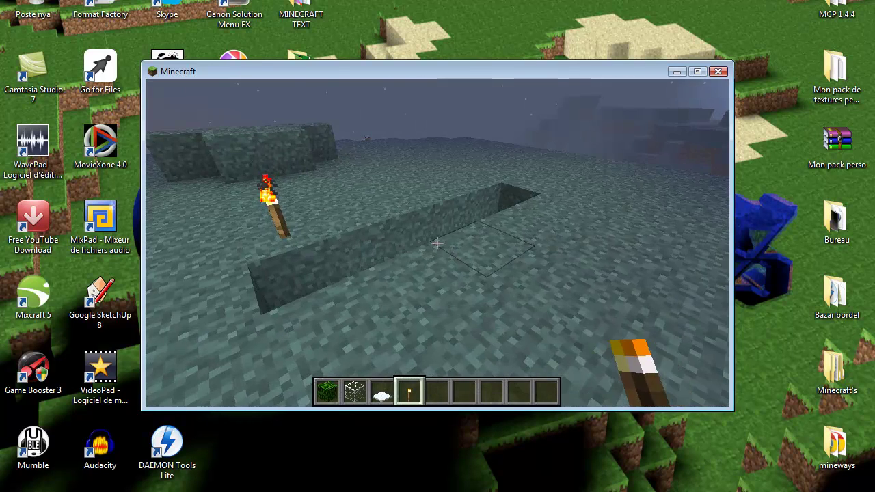
- Go back down into the trench and break the torch at its bottom
{"action": "key", "text": "w"}
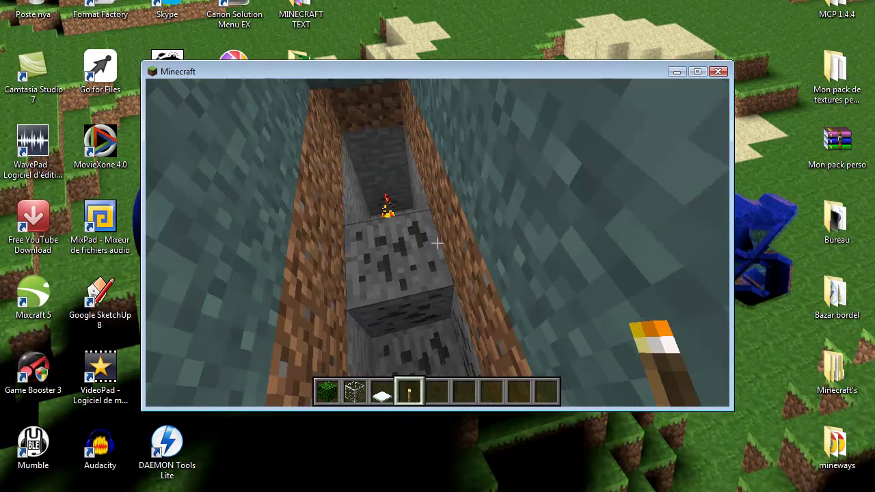
{"action": "key", "text": "w"}
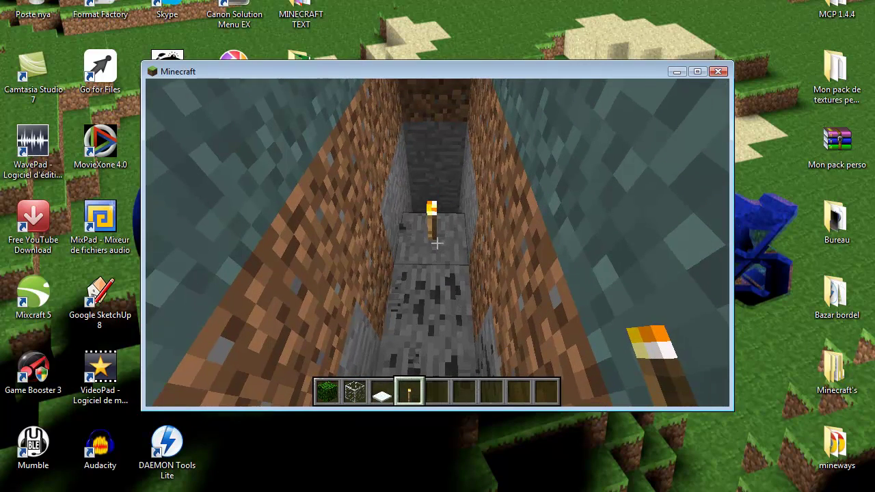
{"action": "left_click", "coordinate": [437, 243]}
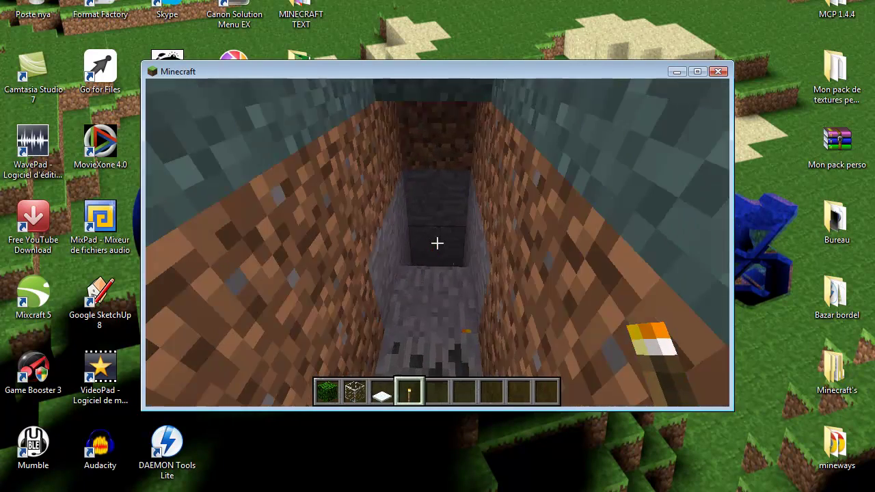
{"action": "key", "text": "w"}
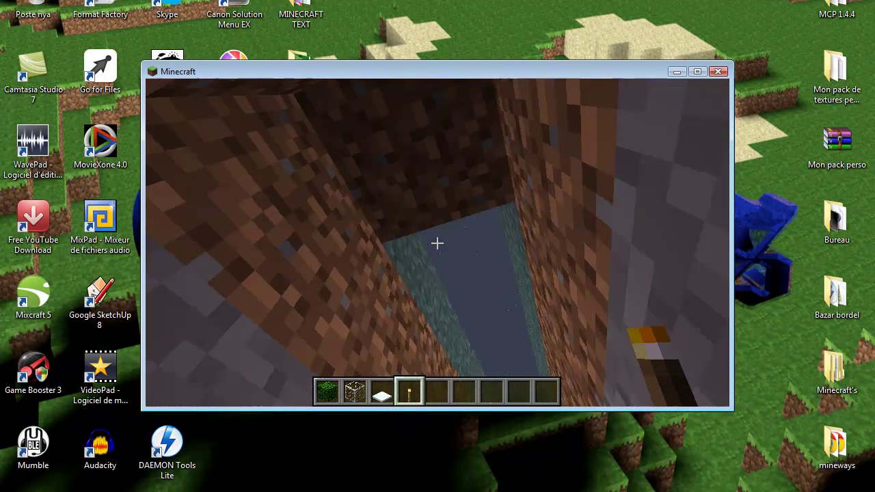
- Set Chunk Loading to Multi-Core in the graphics options and return to the game
{"action": "key", "text": "Escape"}
{"action": "left_click", "coordinate": [405, 279]}
{"action": "left_click", "coordinate": [405, 279]}
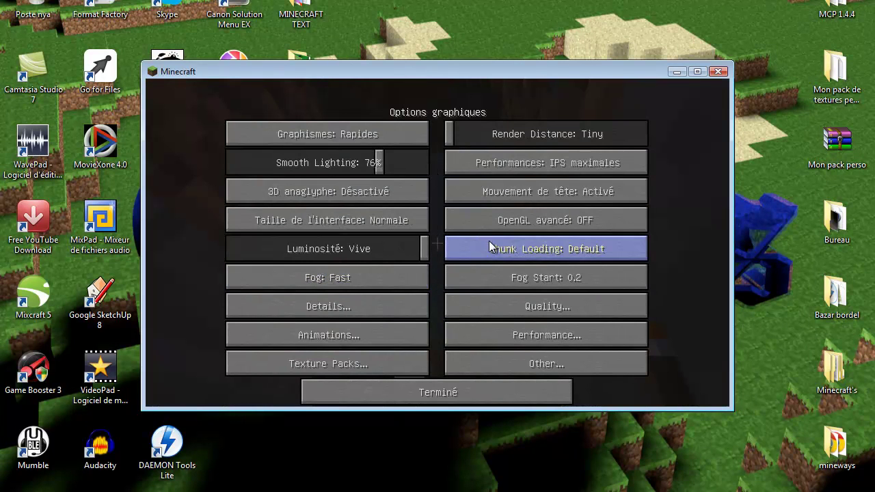
{"action": "mouse_move", "coordinate": [490, 243]}
{"action": "left_click", "coordinate": [505, 250]}
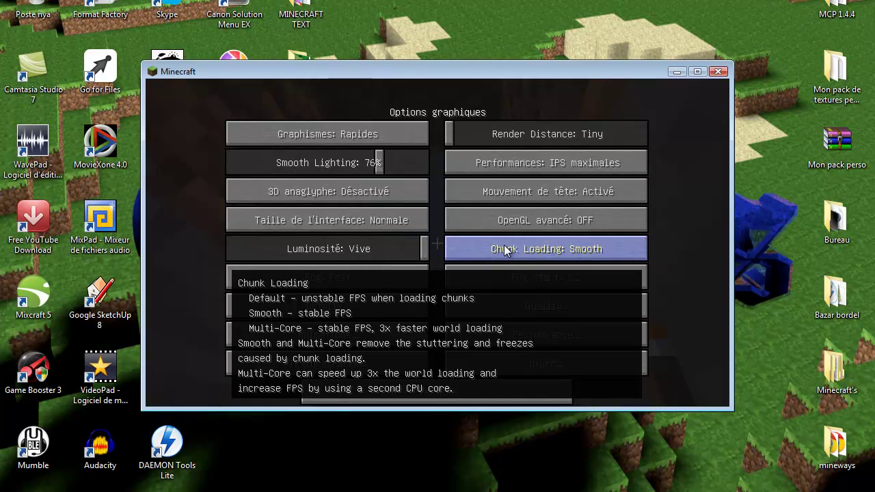
{"action": "left_click", "coordinate": [506, 250]}
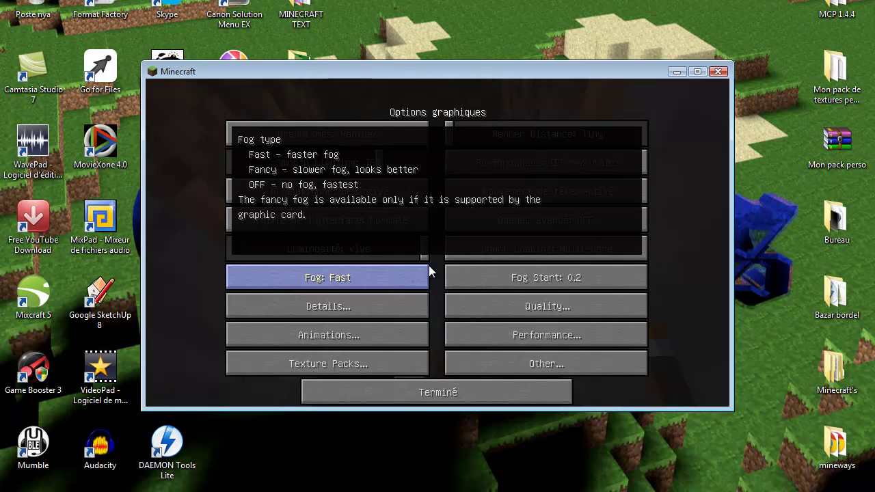
{"action": "key", "text": "Escape"}
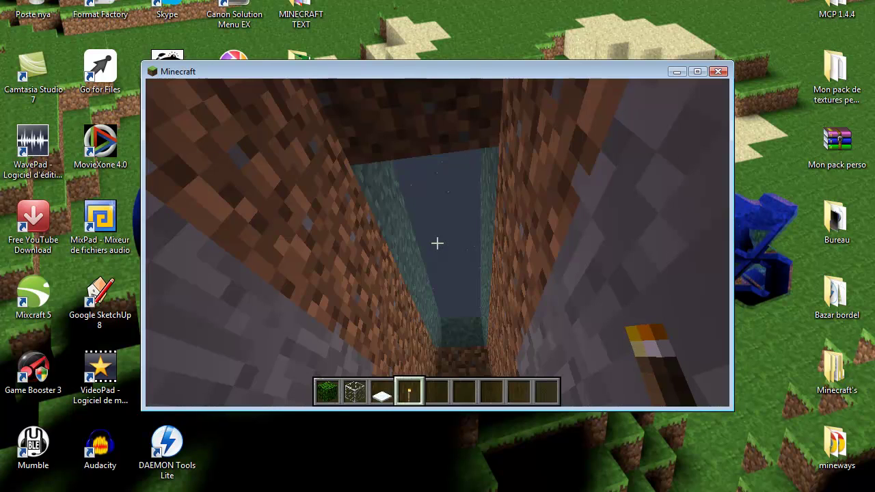
- Climb out of the trench onto the grass and set Fog to OFF in the graphics options
{"action": "key", "text": "space"}
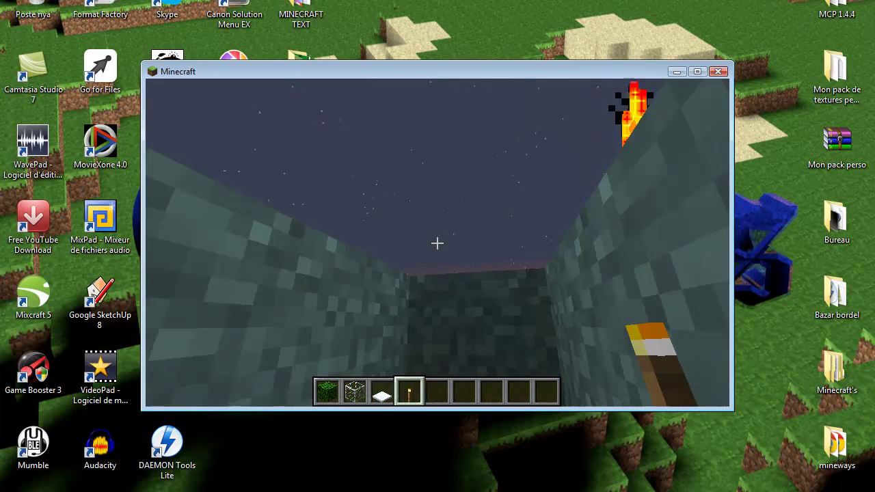
{"action": "key", "text": "w"}
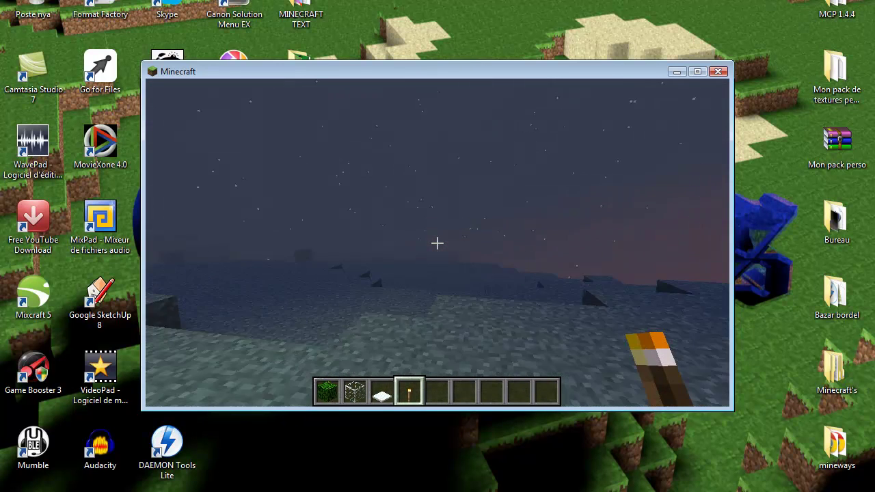
{"action": "key", "text": "Escape"}
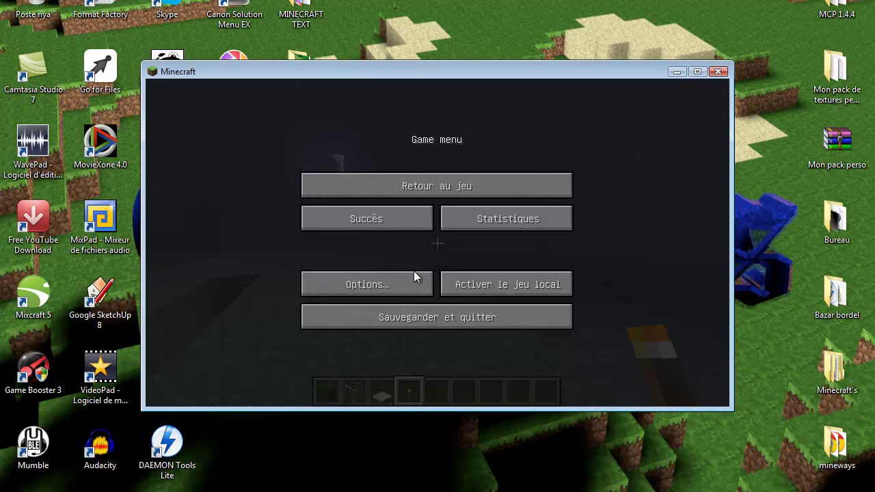
{"action": "left_click", "coordinate": [409, 280]}
{"action": "left_click", "coordinate": [406, 279]}
{"action": "left_click", "coordinate": [403, 277]}
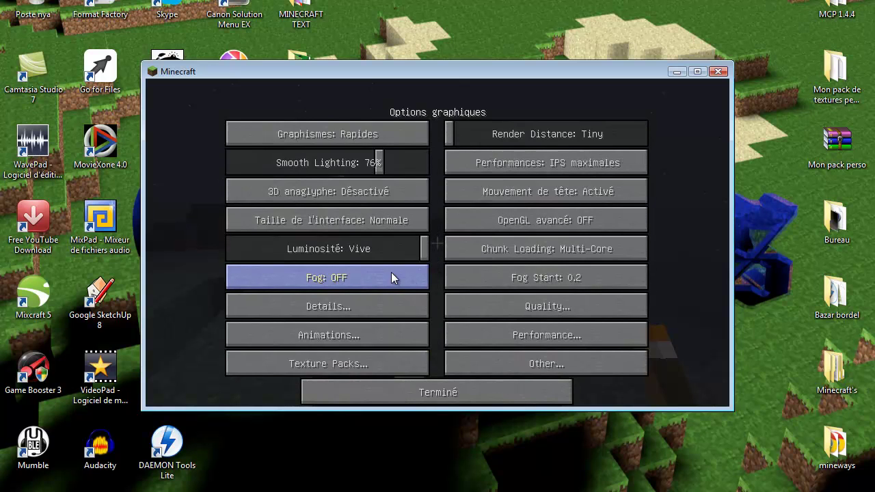
{"action": "key", "text": "Escape"}
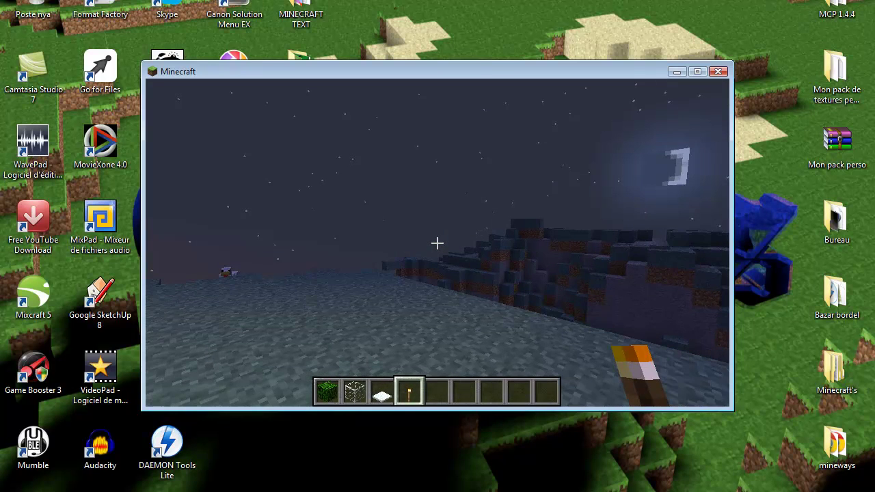
- Look over the Other Settings page of the graphics options and go back to the main graphics options
{"action": "key", "text": "Escape"}
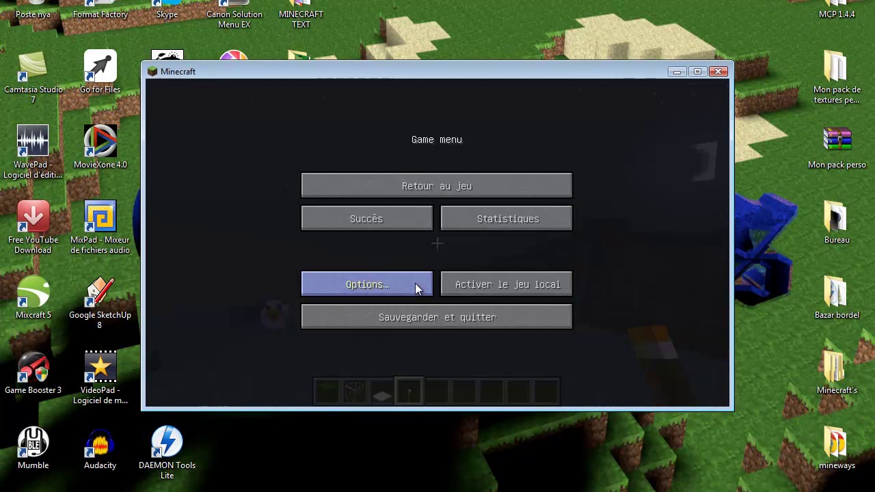
{"action": "left_click", "coordinate": [415, 283]}
{"action": "left_click", "coordinate": [406, 279]}
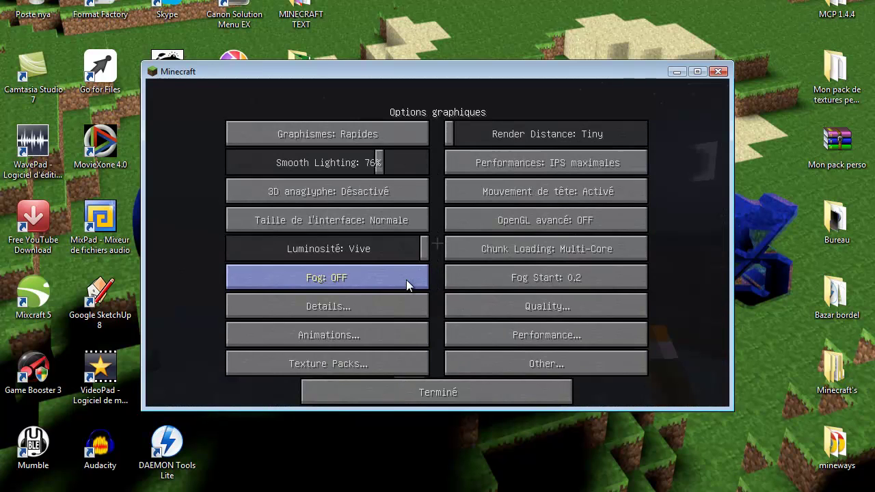
{"action": "left_click", "coordinate": [480, 362]}
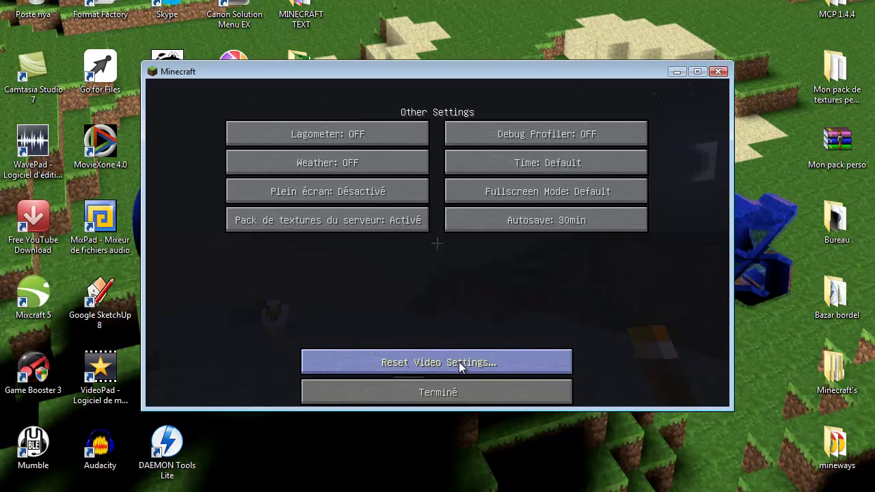
{"action": "left_click", "coordinate": [448, 394]}
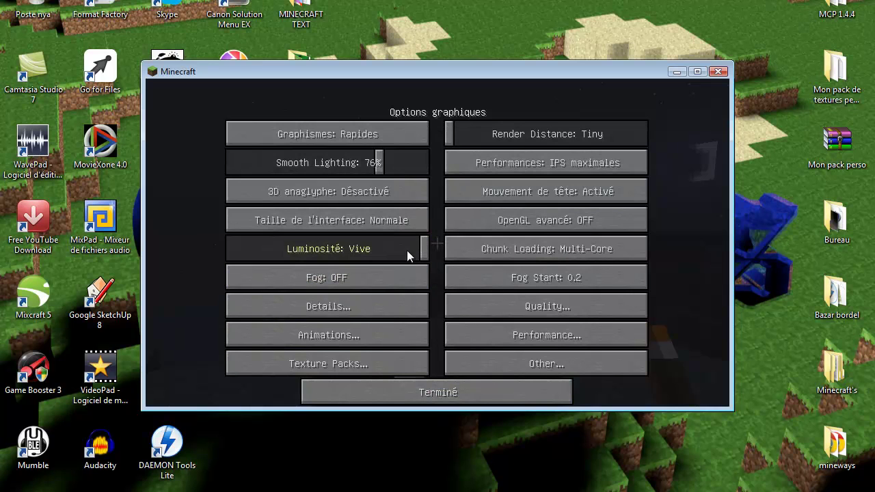
- In the Detail Settings, try the Cloud Height slider, restore it to Désactivé, and set Stars to OFF
{"action": "mouse_move", "coordinate": [406, 274]}
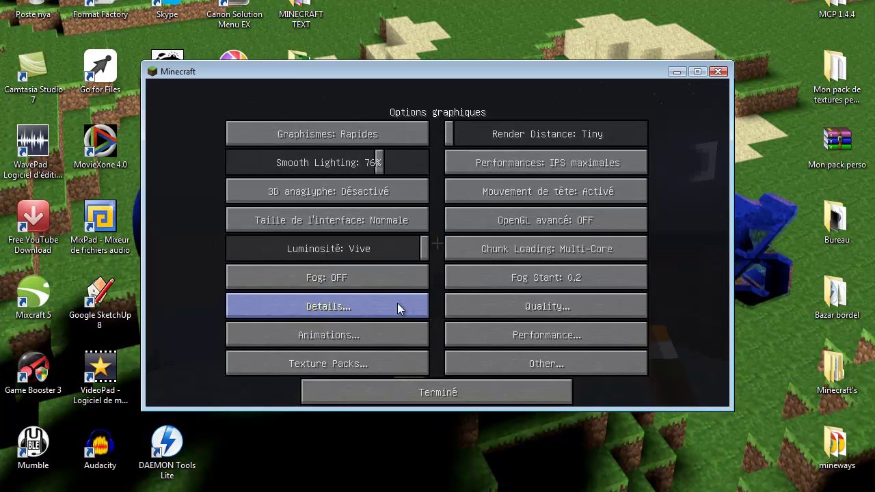
{"action": "left_click", "coordinate": [399, 307]}
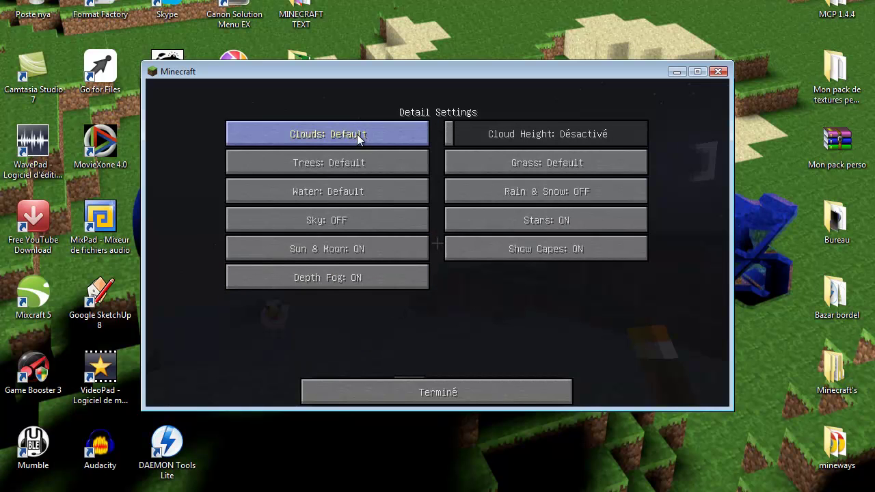
{"action": "left_click_drag", "start_coordinate": [457, 132], "coordinate": [548, 139]}
{"action": "left_click_drag", "start_coordinate": [621, 137], "coordinate": [439, 139]}
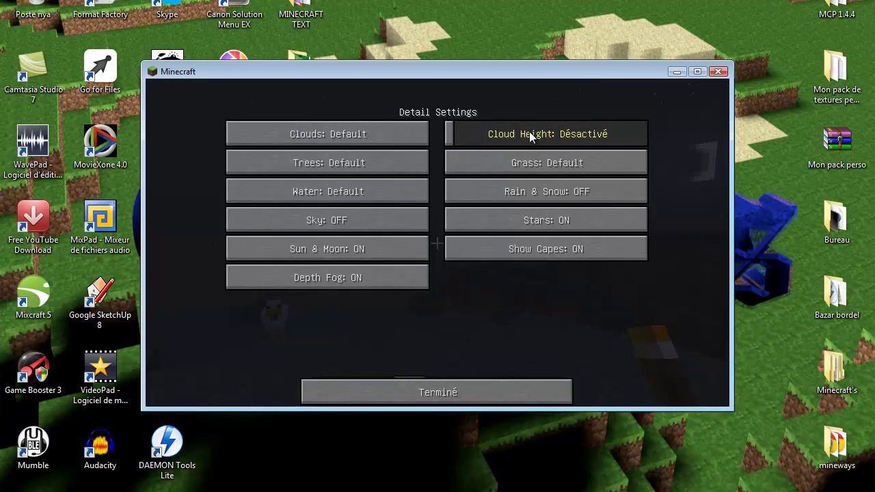
{"action": "mouse_move", "coordinate": [531, 135]}
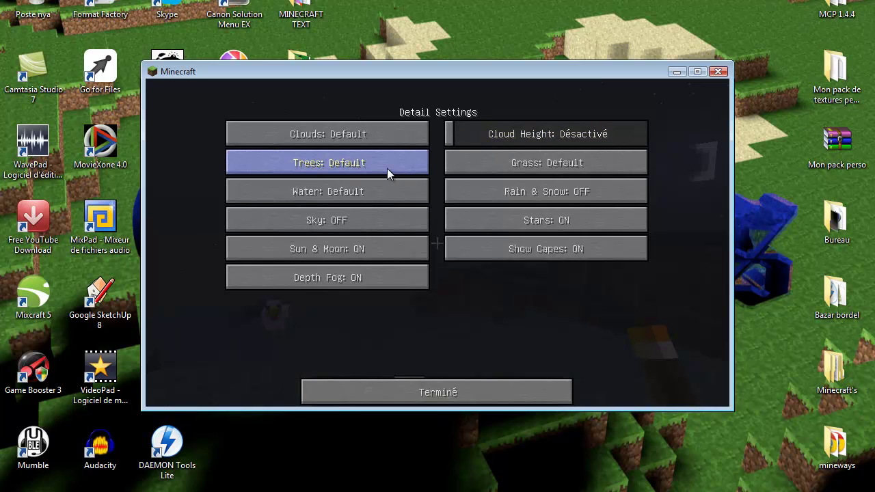
{"action": "mouse_move", "coordinate": [387, 169]}
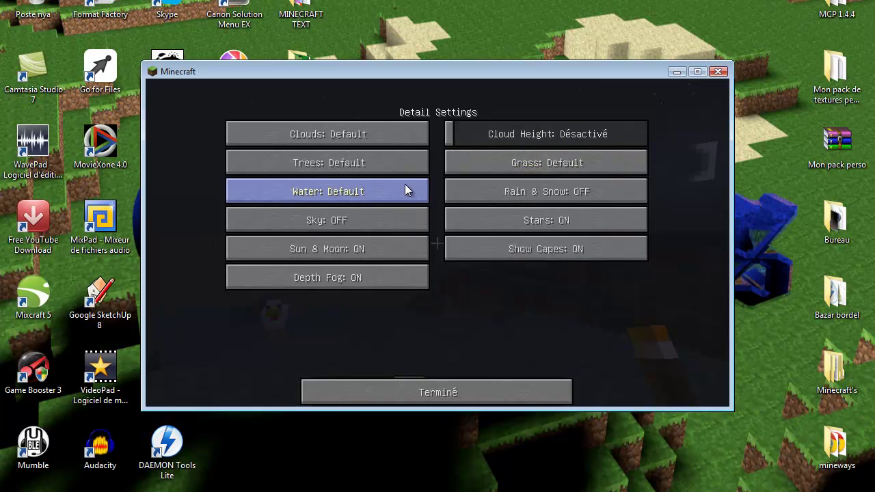
{"action": "mouse_move", "coordinate": [420, 190]}
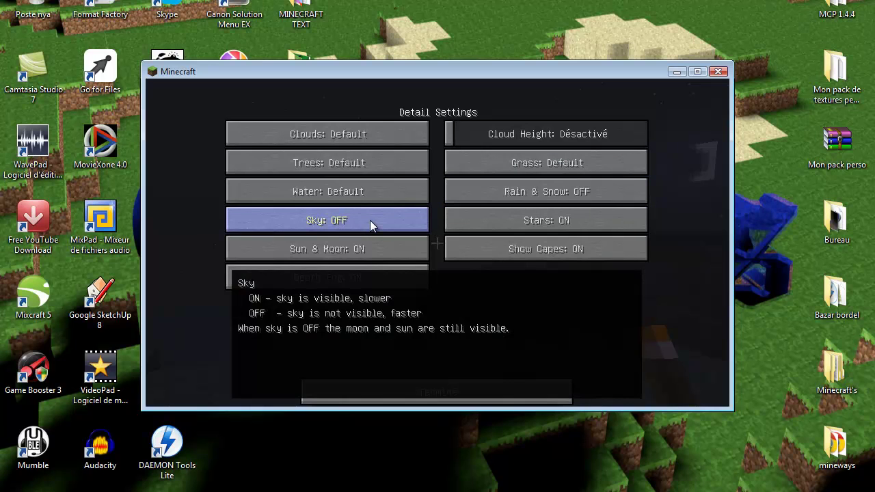
{"action": "left_click", "coordinate": [477, 227]}
{"action": "key", "text": "Escape"}
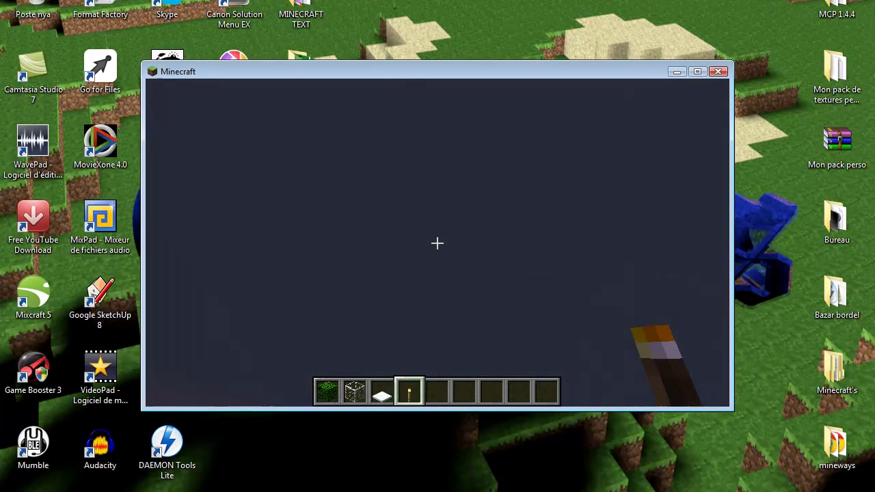
- Look over the Animation Settings, then examine the Sun & Moon and Depth Fog entries in the Detail Settings
{"action": "key", "text": "Escape"}
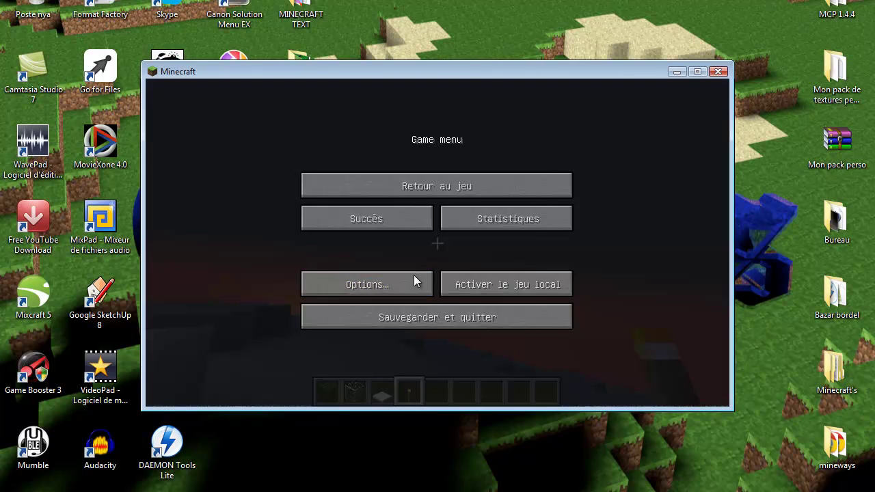
{"action": "left_click", "coordinate": [401, 283]}
{"action": "left_click", "coordinate": [400, 278]}
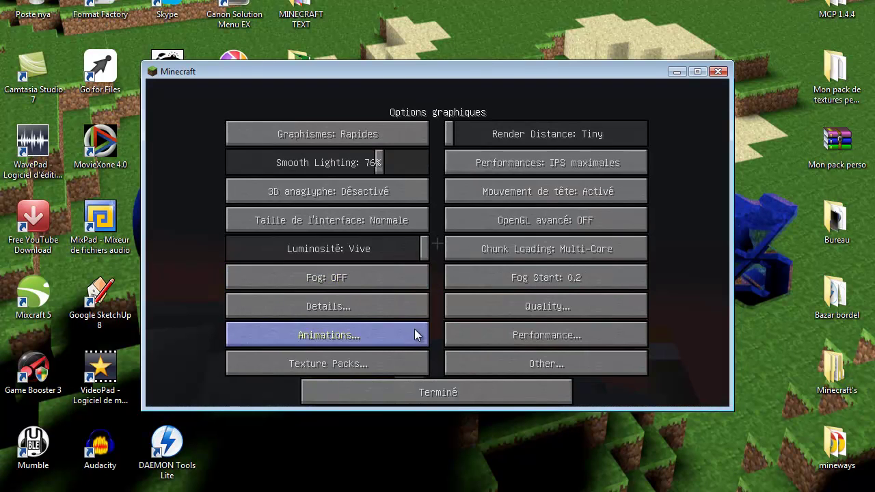
{"action": "left_click", "coordinate": [415, 328]}
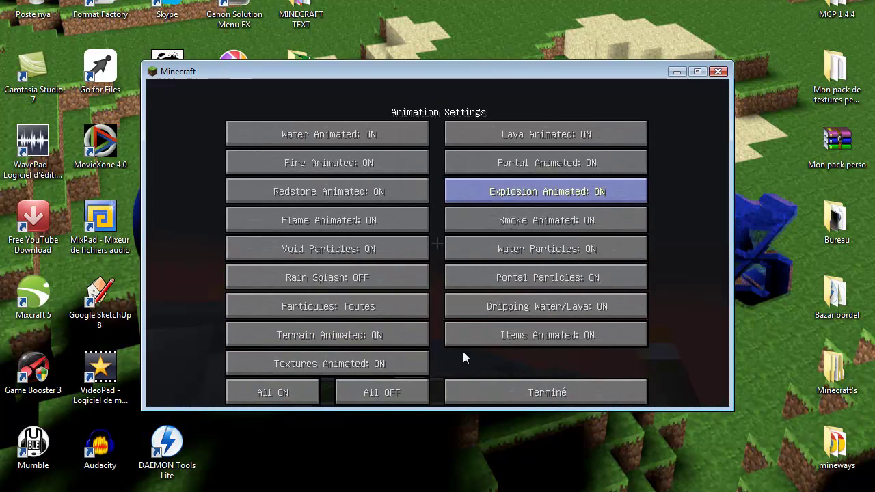
{"action": "left_click", "coordinate": [469, 389]}
{"action": "left_click", "coordinate": [415, 314]}
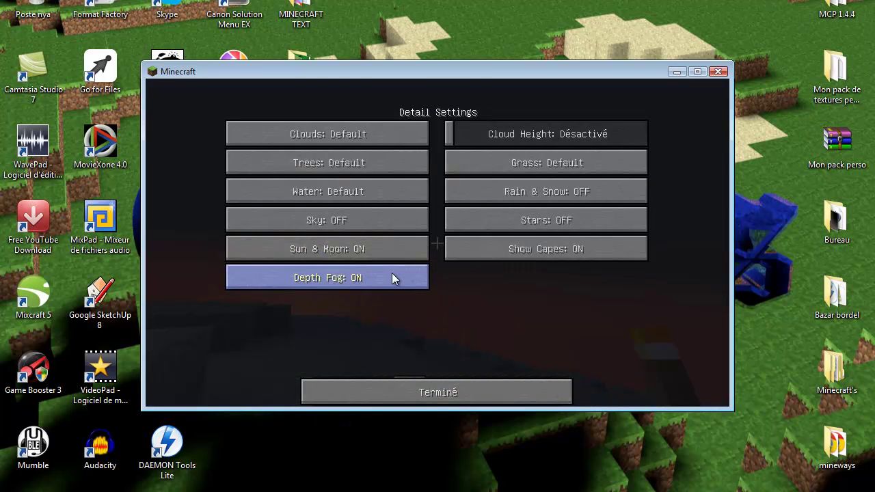
{"action": "mouse_move", "coordinate": [341, 286]}
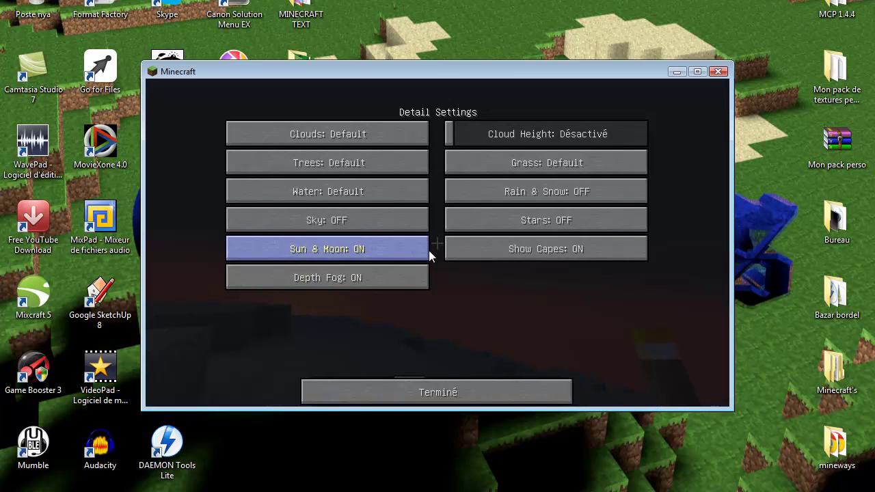
{"action": "left_click", "coordinate": [485, 387]}
- Examine the Quality Settings and the Animation Settings without changing any option
{"action": "left_click", "coordinate": [517, 305]}
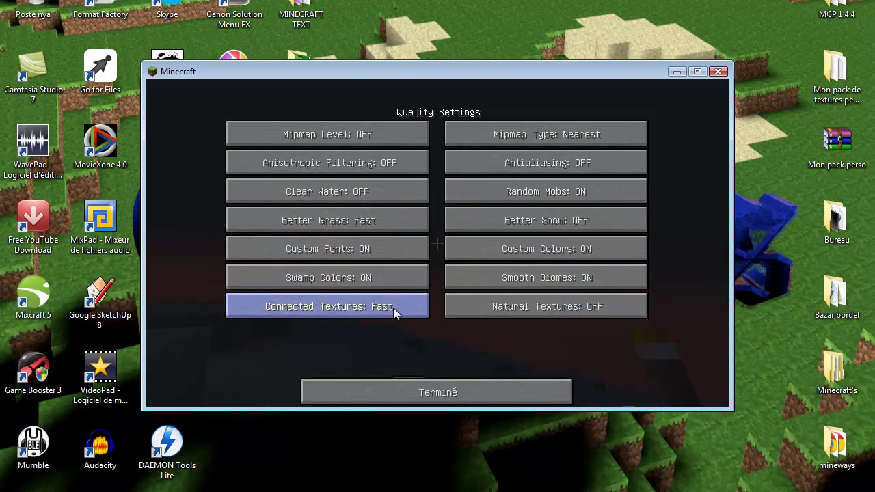
{"action": "mouse_move", "coordinate": [381, 307]}
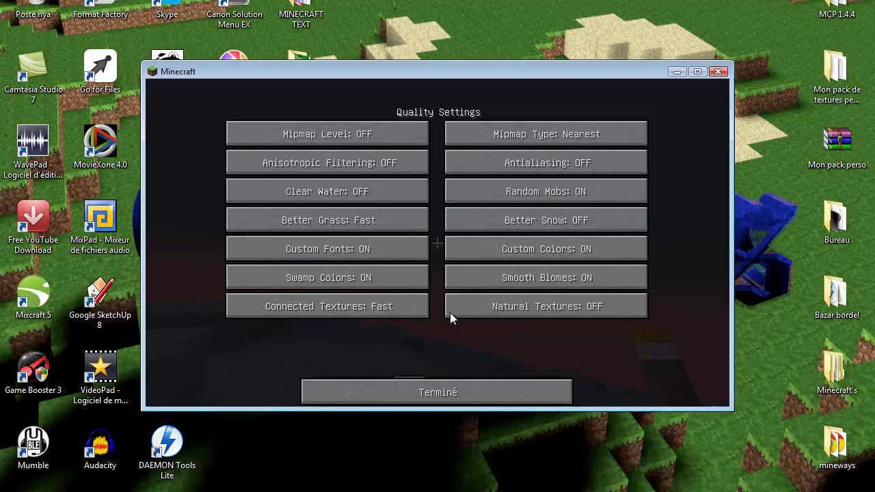
{"action": "left_click", "coordinate": [463, 395]}
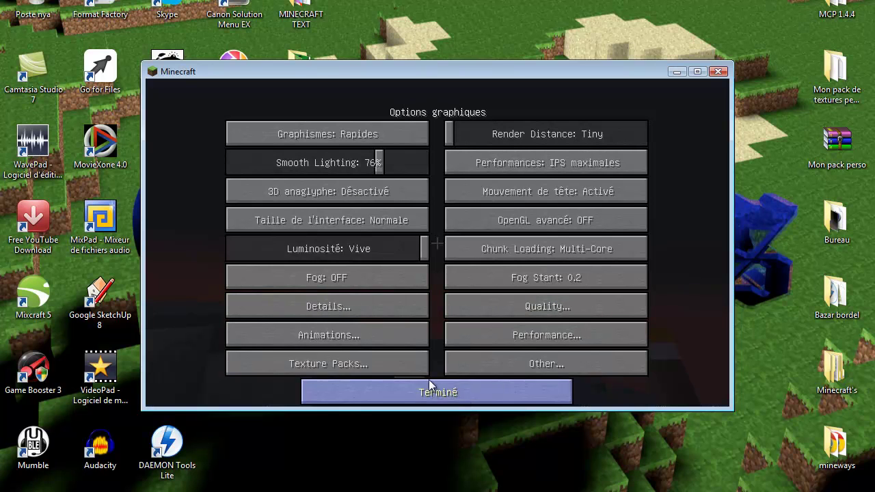
{"action": "left_click", "coordinate": [373, 338]}
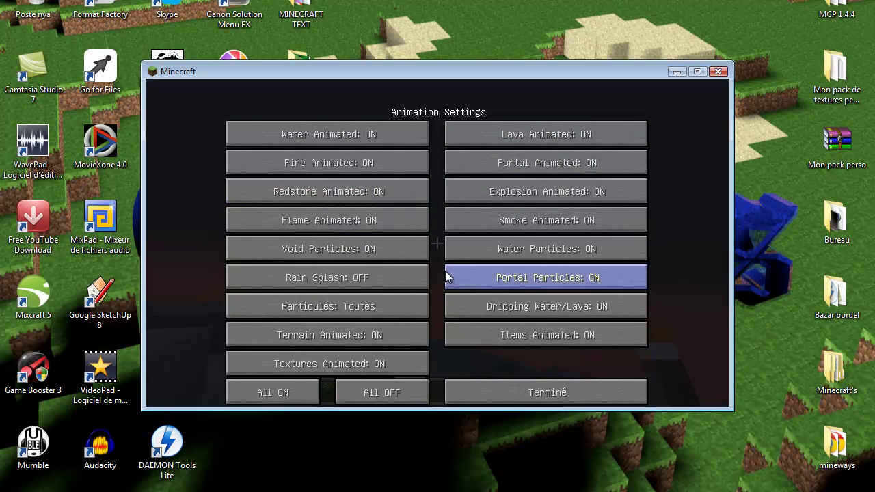
{"action": "left_click", "coordinate": [460, 387]}
- View the Performance Settings and the list of texture packs, keeping the current pack
{"action": "left_click", "coordinate": [485, 342]}
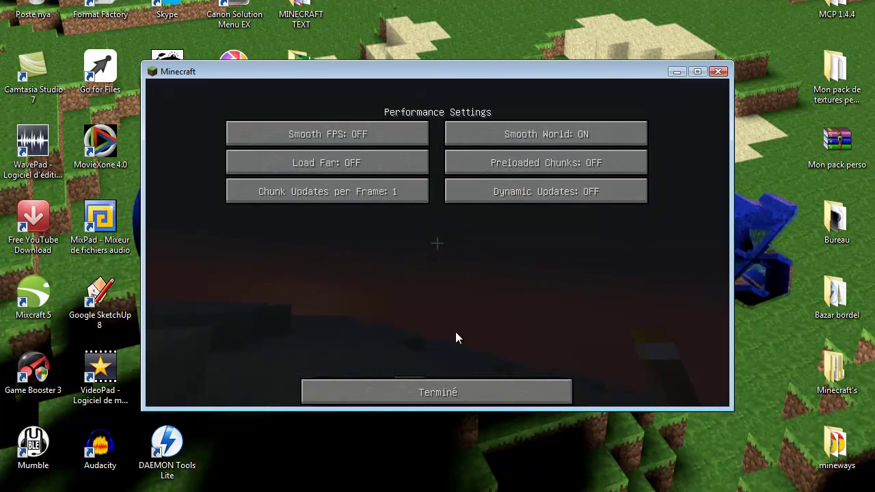
{"action": "left_click", "coordinate": [451, 387]}
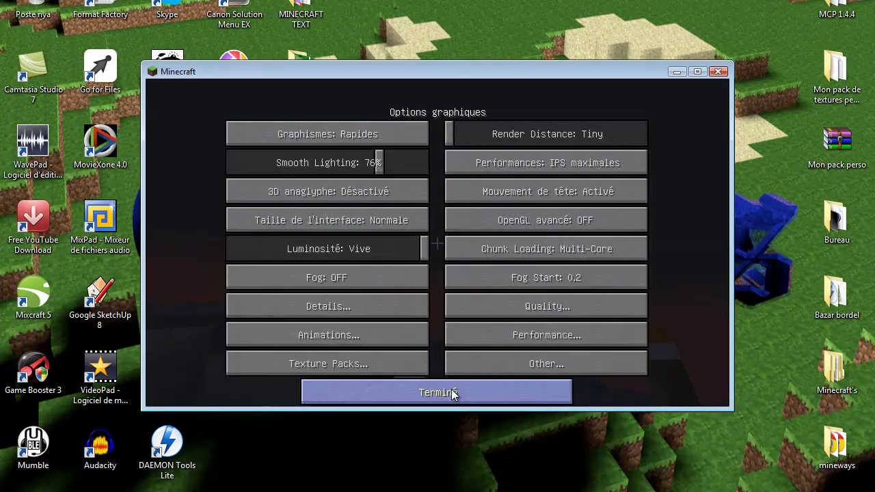
{"action": "left_click", "coordinate": [429, 360]}
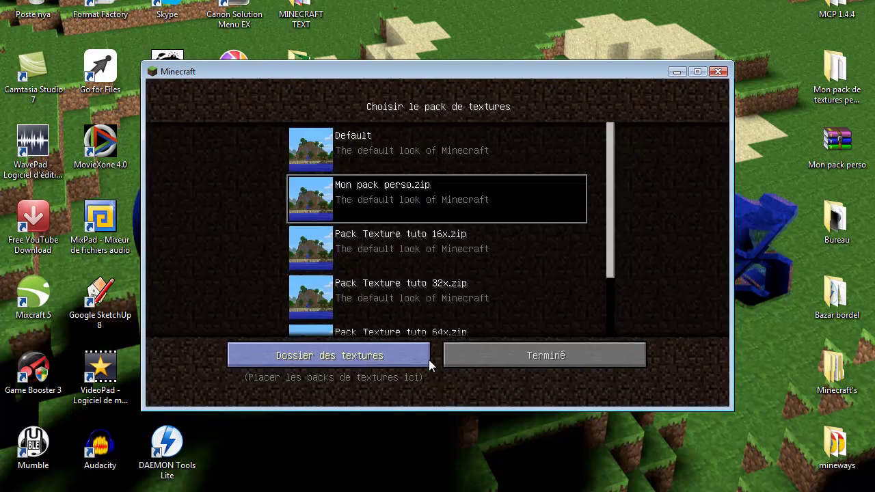
{"action": "left_click", "coordinate": [523, 368]}
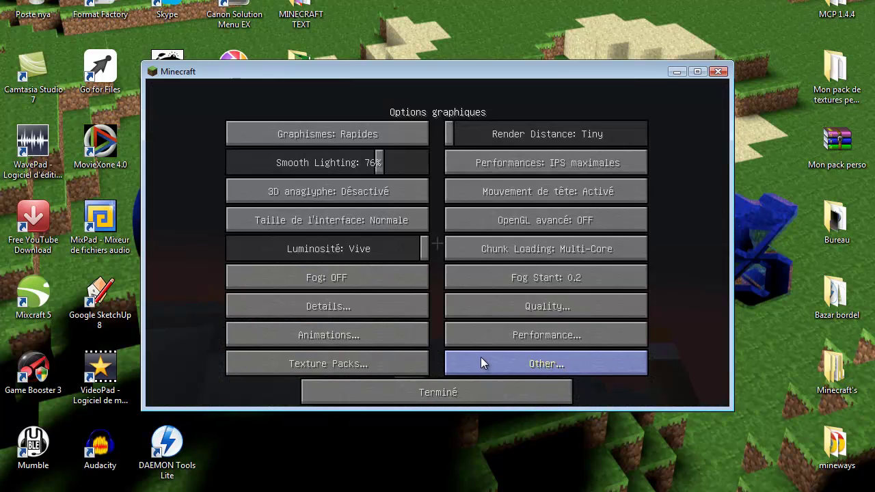
- In the Other Settings, toggle Weather ON and back to OFF, and set Time to Day Only
{"action": "left_click", "coordinate": [481, 359]}
{"action": "left_click", "coordinate": [398, 157]}
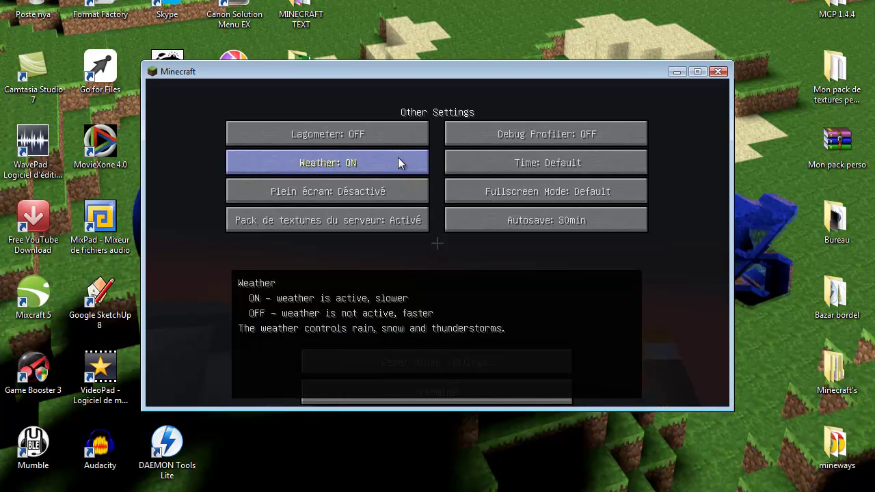
{"action": "left_click", "coordinate": [398, 157]}
{"action": "left_click", "coordinate": [398, 157]}
{"action": "left_click", "coordinate": [398, 157]}
{"action": "left_click", "coordinate": [466, 162]}
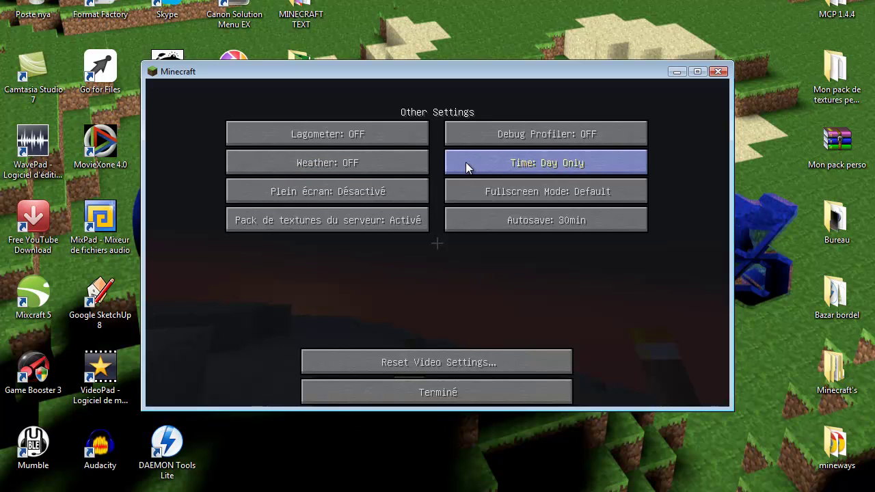
{"action": "left_click", "coordinate": [466, 162]}
{"action": "left_click", "coordinate": [466, 162]}
{"action": "left_click", "coordinate": [466, 162]}
{"action": "left_click", "coordinate": [466, 162]}
{"action": "left_click", "coordinate": [466, 162]}
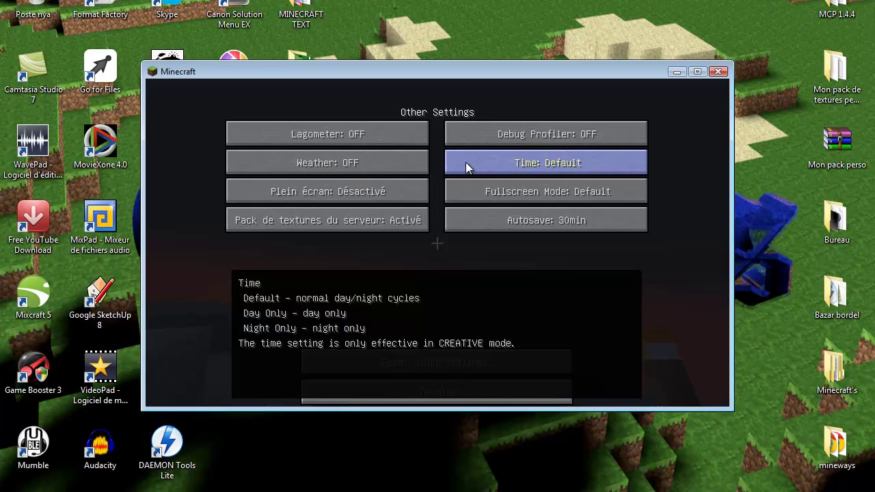
{"action": "left_click", "coordinate": [466, 162]}
- Return to the game, walk across the grass to check the time setting's effect, and reopen the game menu
{"action": "key", "text": "Escape"}
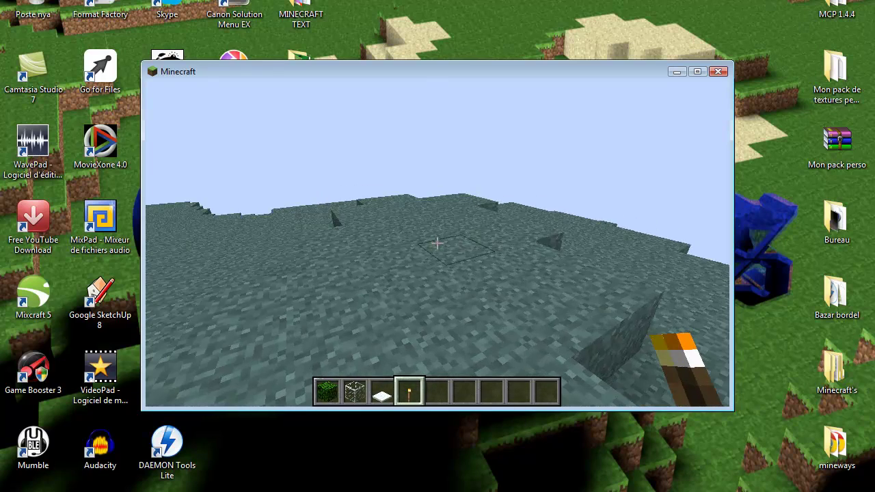
{"action": "key", "text": "w"}
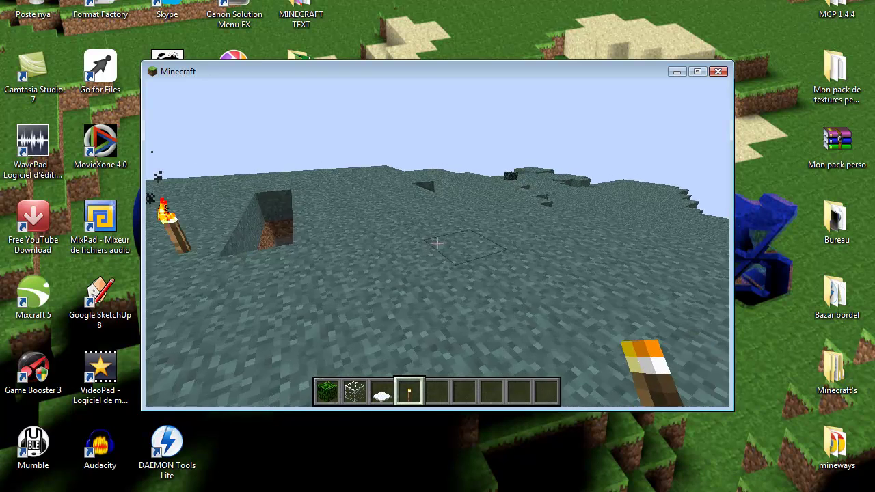
{"action": "key", "text": "Escape"}
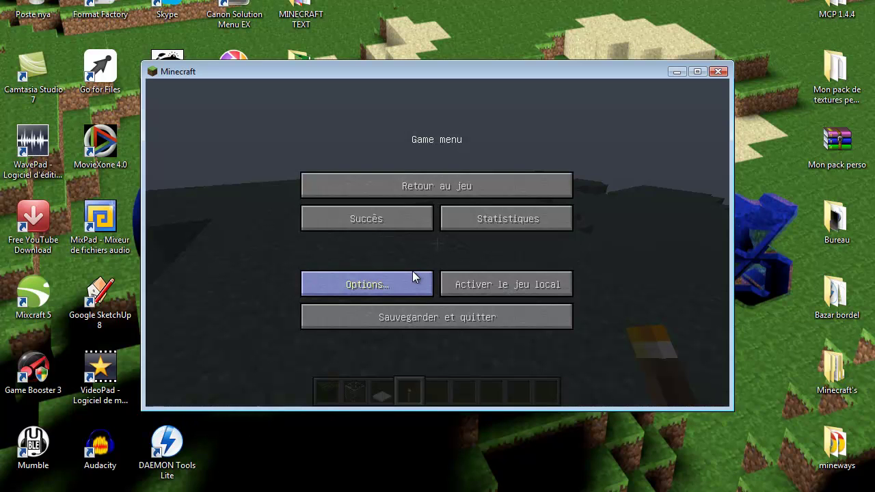
- In the Other Settings, cycle Autosave through Default (2s) and back to 30min, and set Fullscreen Mode to 1280x720
{"action": "left_click", "coordinate": [412, 271]}
{"action": "left_click", "coordinate": [413, 271]}
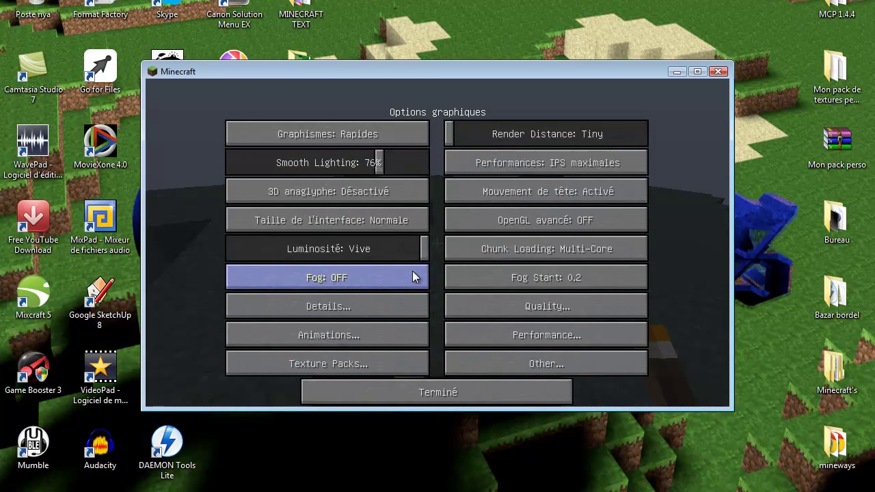
{"action": "left_click", "coordinate": [505, 357]}
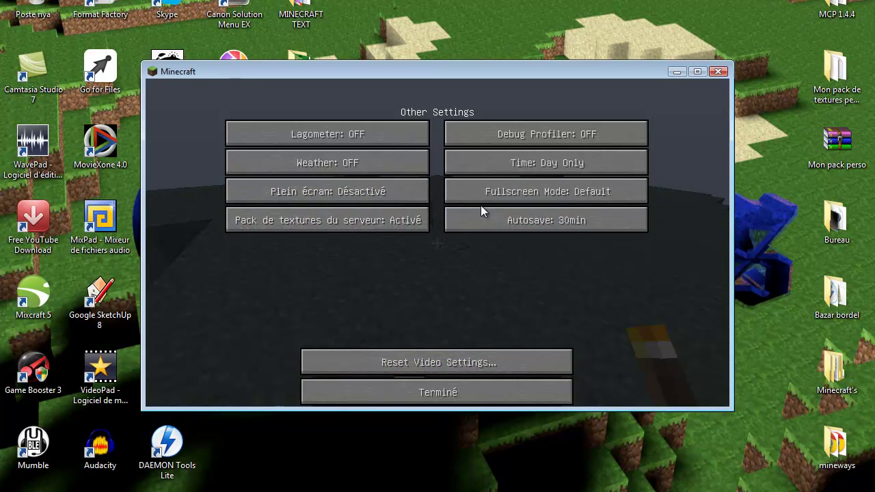
{"action": "mouse_move", "coordinate": [549, 224]}
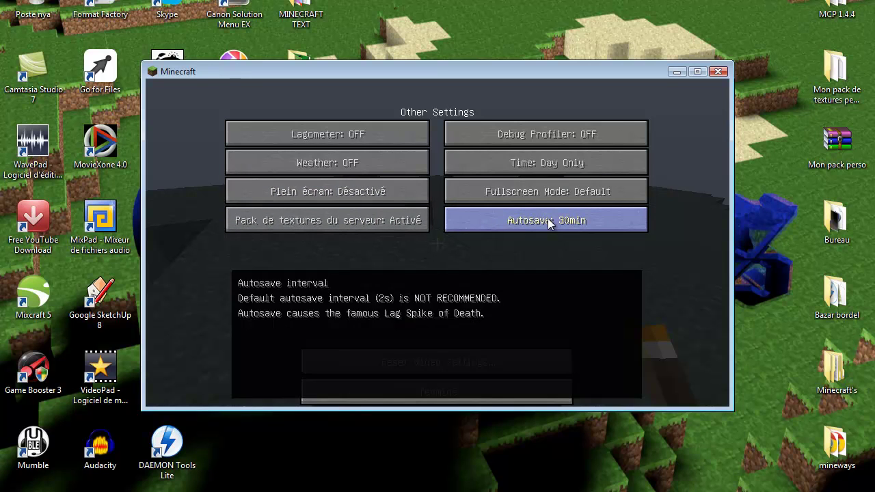
{"action": "left_click", "coordinate": [549, 223]}
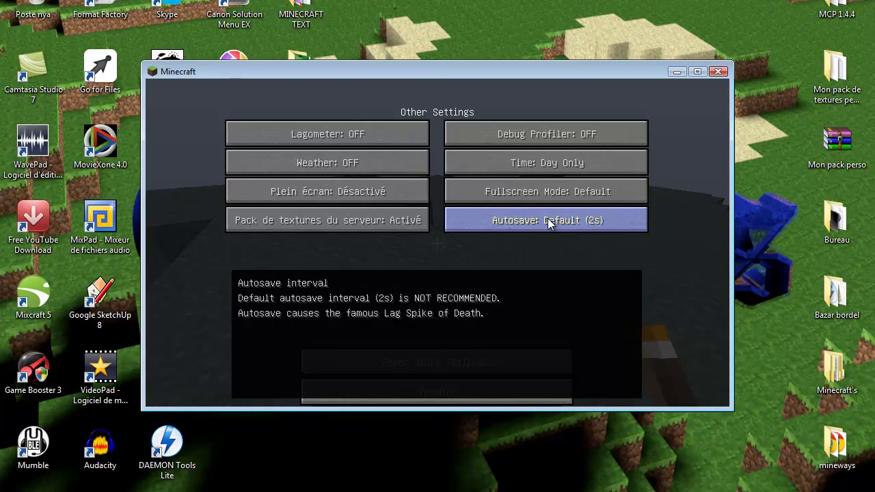
{"action": "left_click", "coordinate": [549, 223]}
{"action": "left_click", "coordinate": [550, 223]}
{"action": "left_click", "coordinate": [551, 224]}
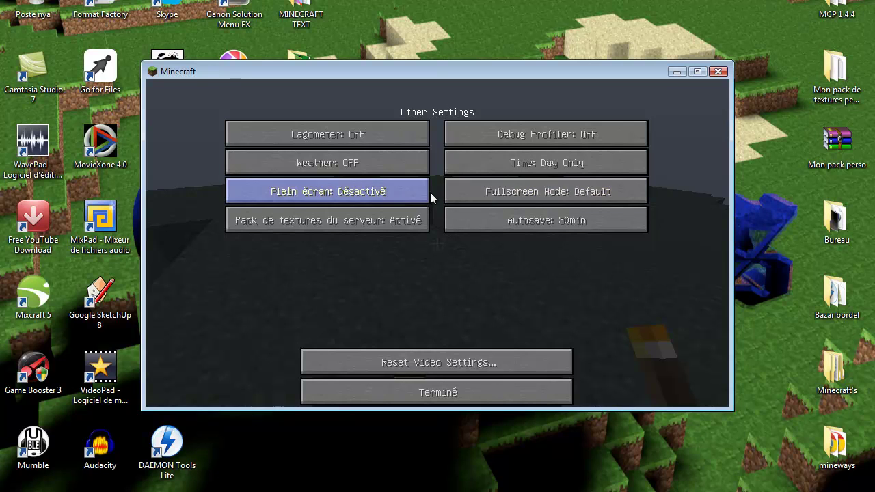
{"action": "left_click", "coordinate": [458, 192]}
{"action": "left_click", "coordinate": [458, 193]}
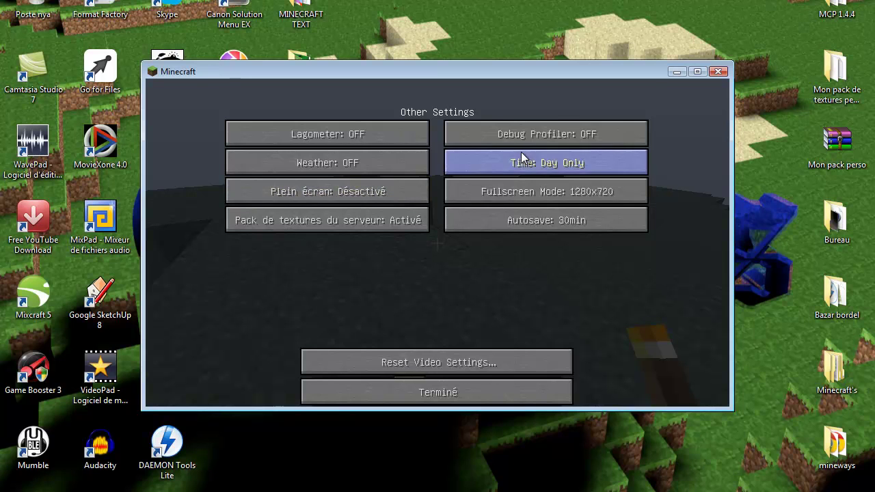
{"action": "left_click", "coordinate": [429, 391]}
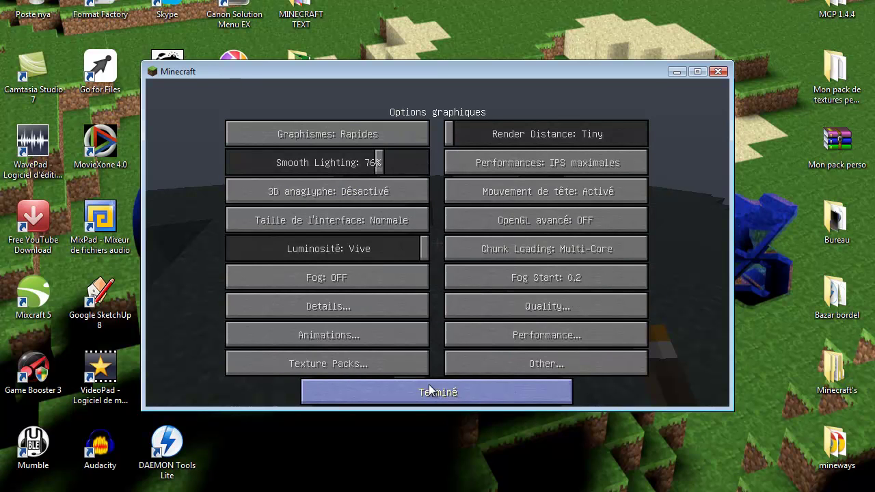
- Reopen the graphics options and read the Connected Textures description in the Quality Settings
{"action": "left_click", "coordinate": [429, 390]}
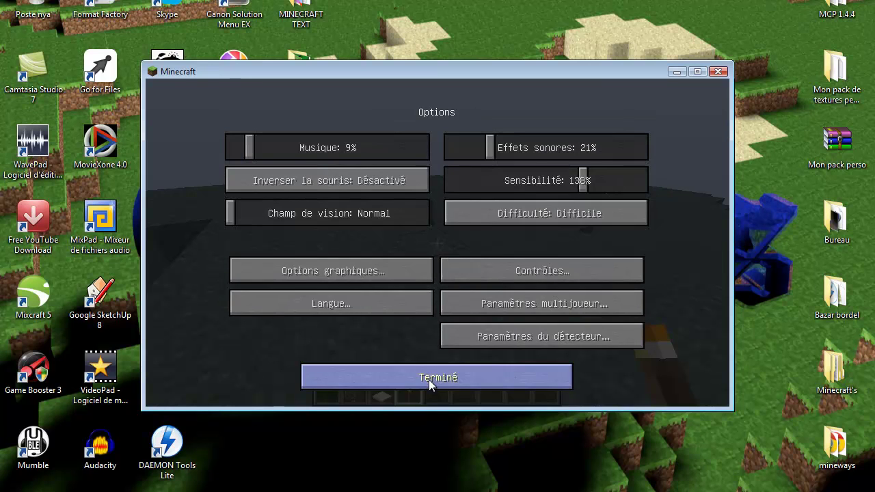
{"action": "left_click", "coordinate": [412, 268]}
{"action": "left_click", "coordinate": [498, 308]}
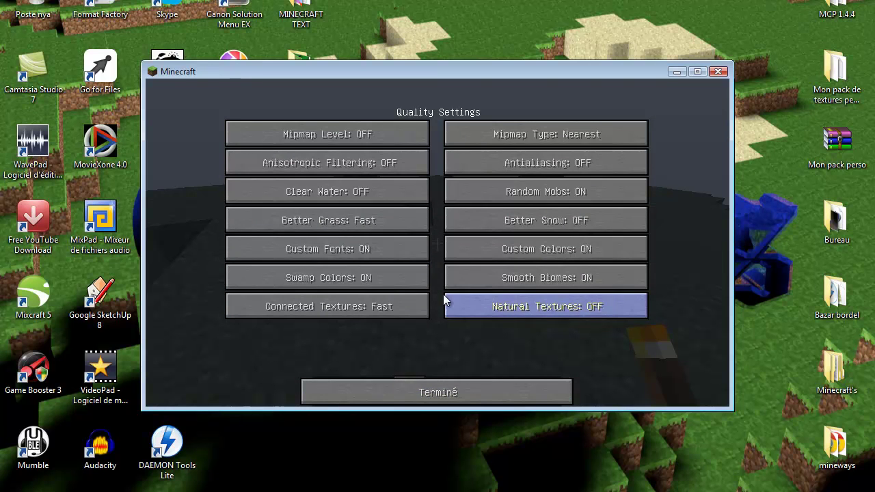
{"action": "mouse_move", "coordinate": [403, 304]}
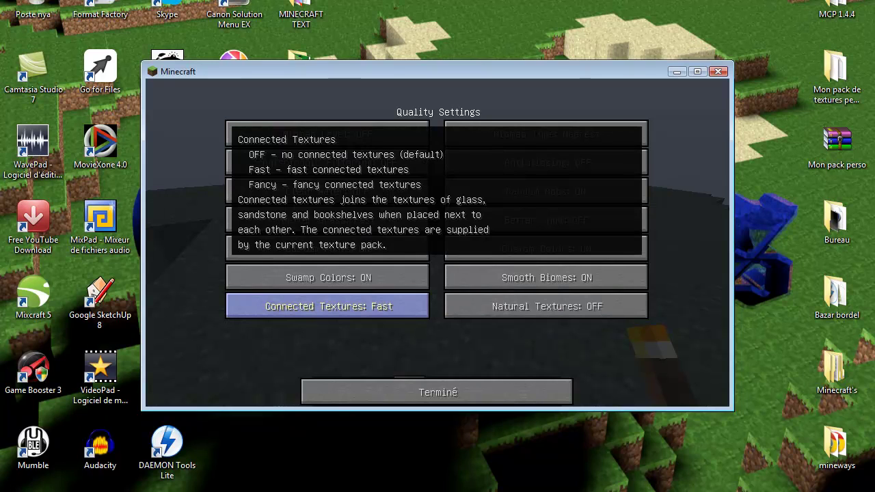
- Return to the game and place adjoining glass blocks on the ground to demonstrate the connected textures
{"action": "key", "text": "Escape"}
{"action": "key", "text": "2"}
{"action": "right_click", "coordinate": [438, 243]}
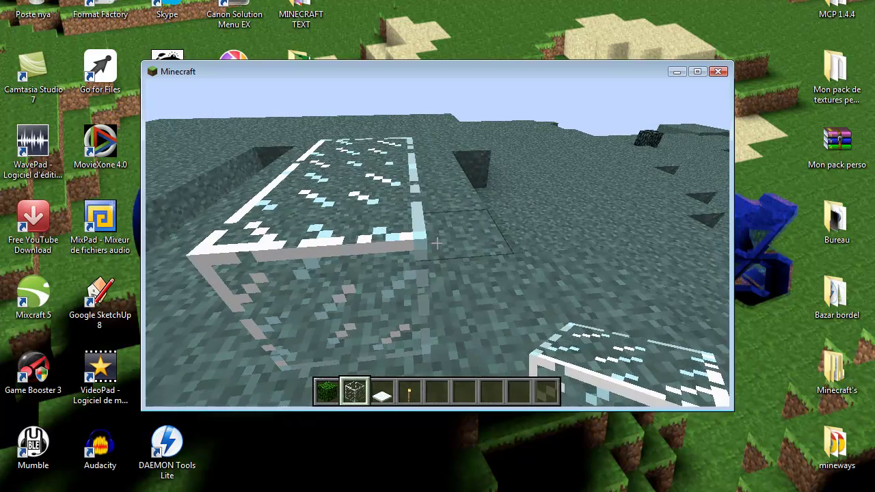
{"action": "right_click", "coordinate": [438, 242]}
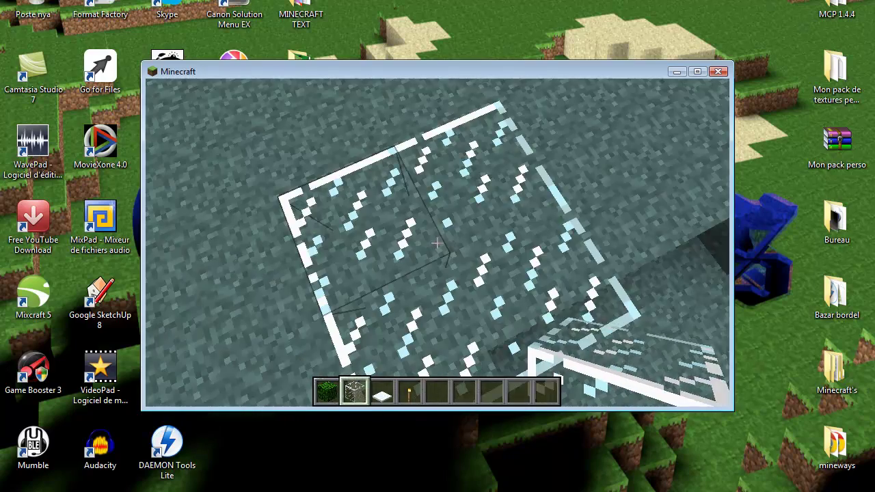
- Save and quit the world, and close Minecraft from its title screen
{"action": "key", "text": "Escape"}
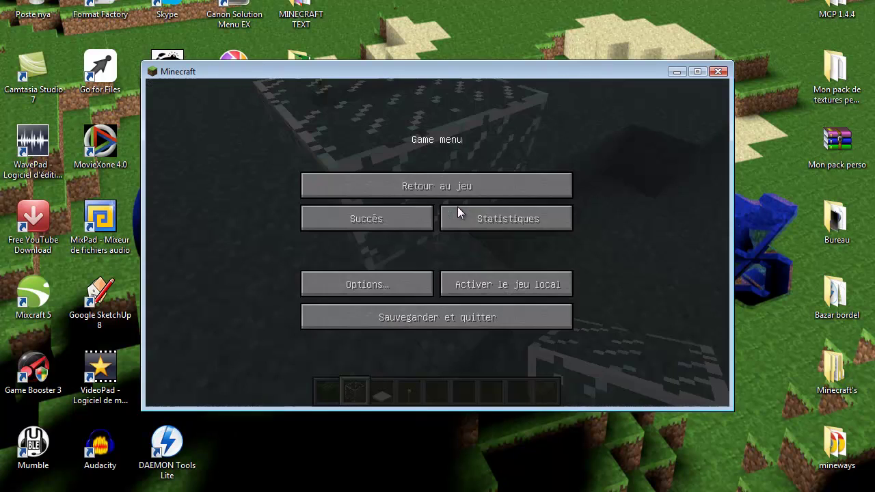
{"action": "left_click", "coordinate": [414, 316]}
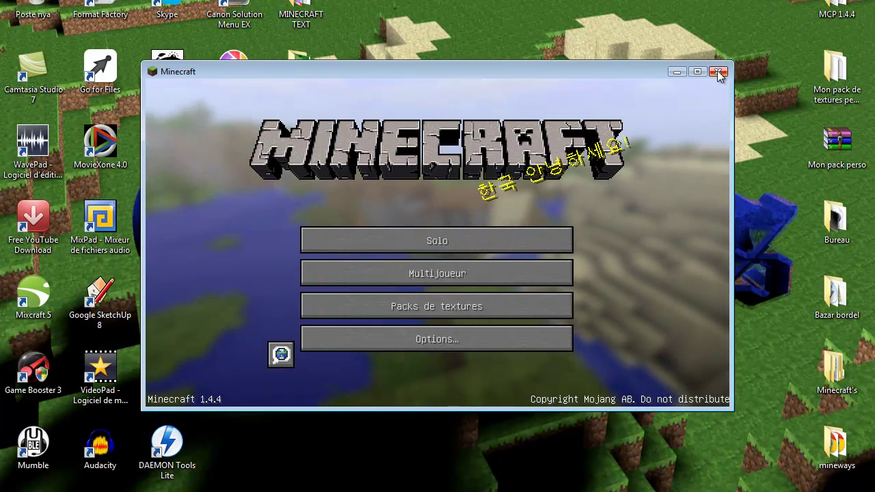
{"action": "left_click", "coordinate": [718, 71]}
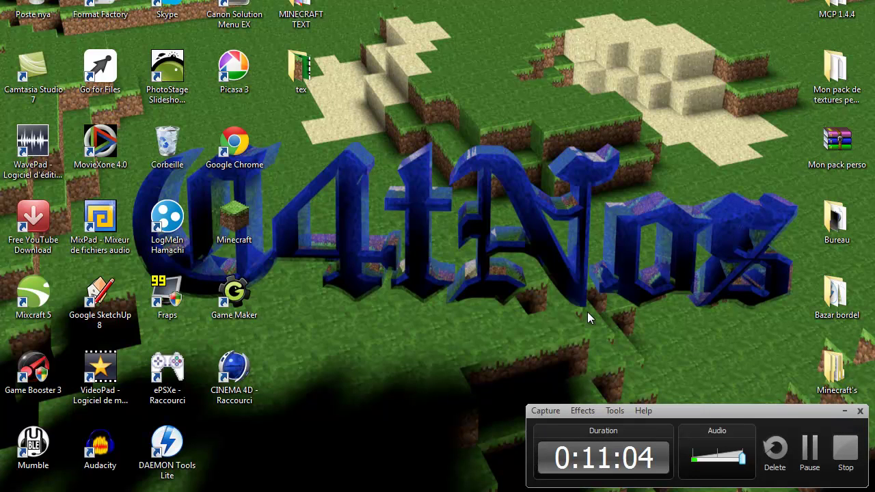
- Switch to Google Chrome, view the downloads list and the OptiFine 1.4.4 download page, and return to the desktop
{"action": "left_click", "coordinate": [225, 491]}
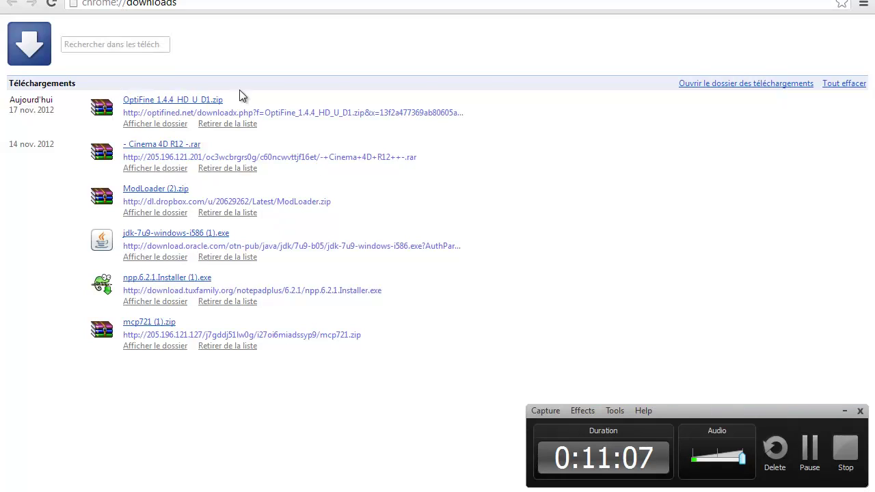
{"action": "left_click", "coordinate": [335, 1]}
{"action": "left_click", "coordinate": [212, 0]}
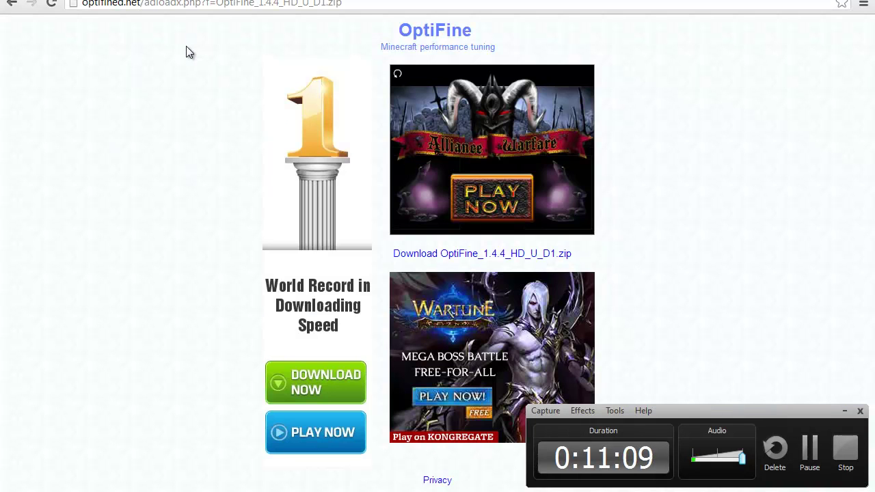
{"action": "left_click", "coordinate": [89, 1]}
{"action": "left_click", "coordinate": [335, 0]}
{"action": "left_click", "coordinate": [212, 1]}
{"action": "left_click", "coordinate": [815, 1]}
{"action": "mouse_move", "coordinate": [718, 412]}
{"action": "left_mouse_down"}
{"action": "mouse_move", "coordinate": [703, 413]}
{"action": "mouse_move", "coordinate": [711, 411]}
{"action": "left_mouse_up"}
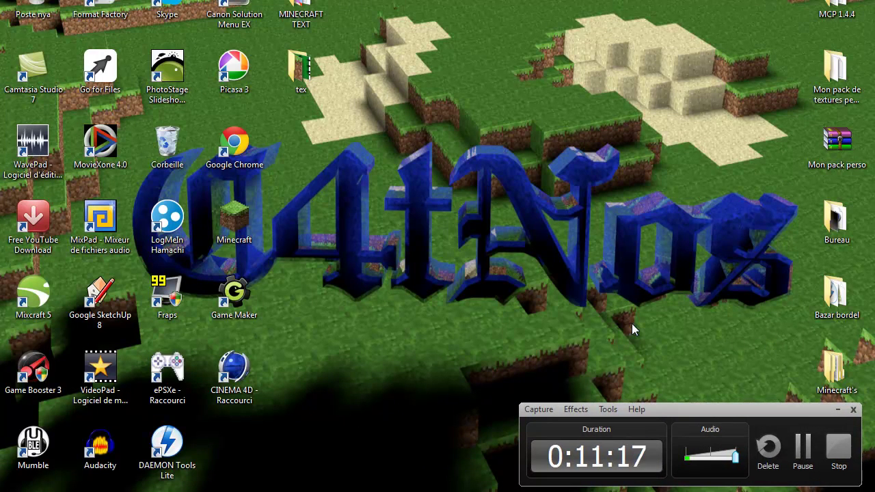